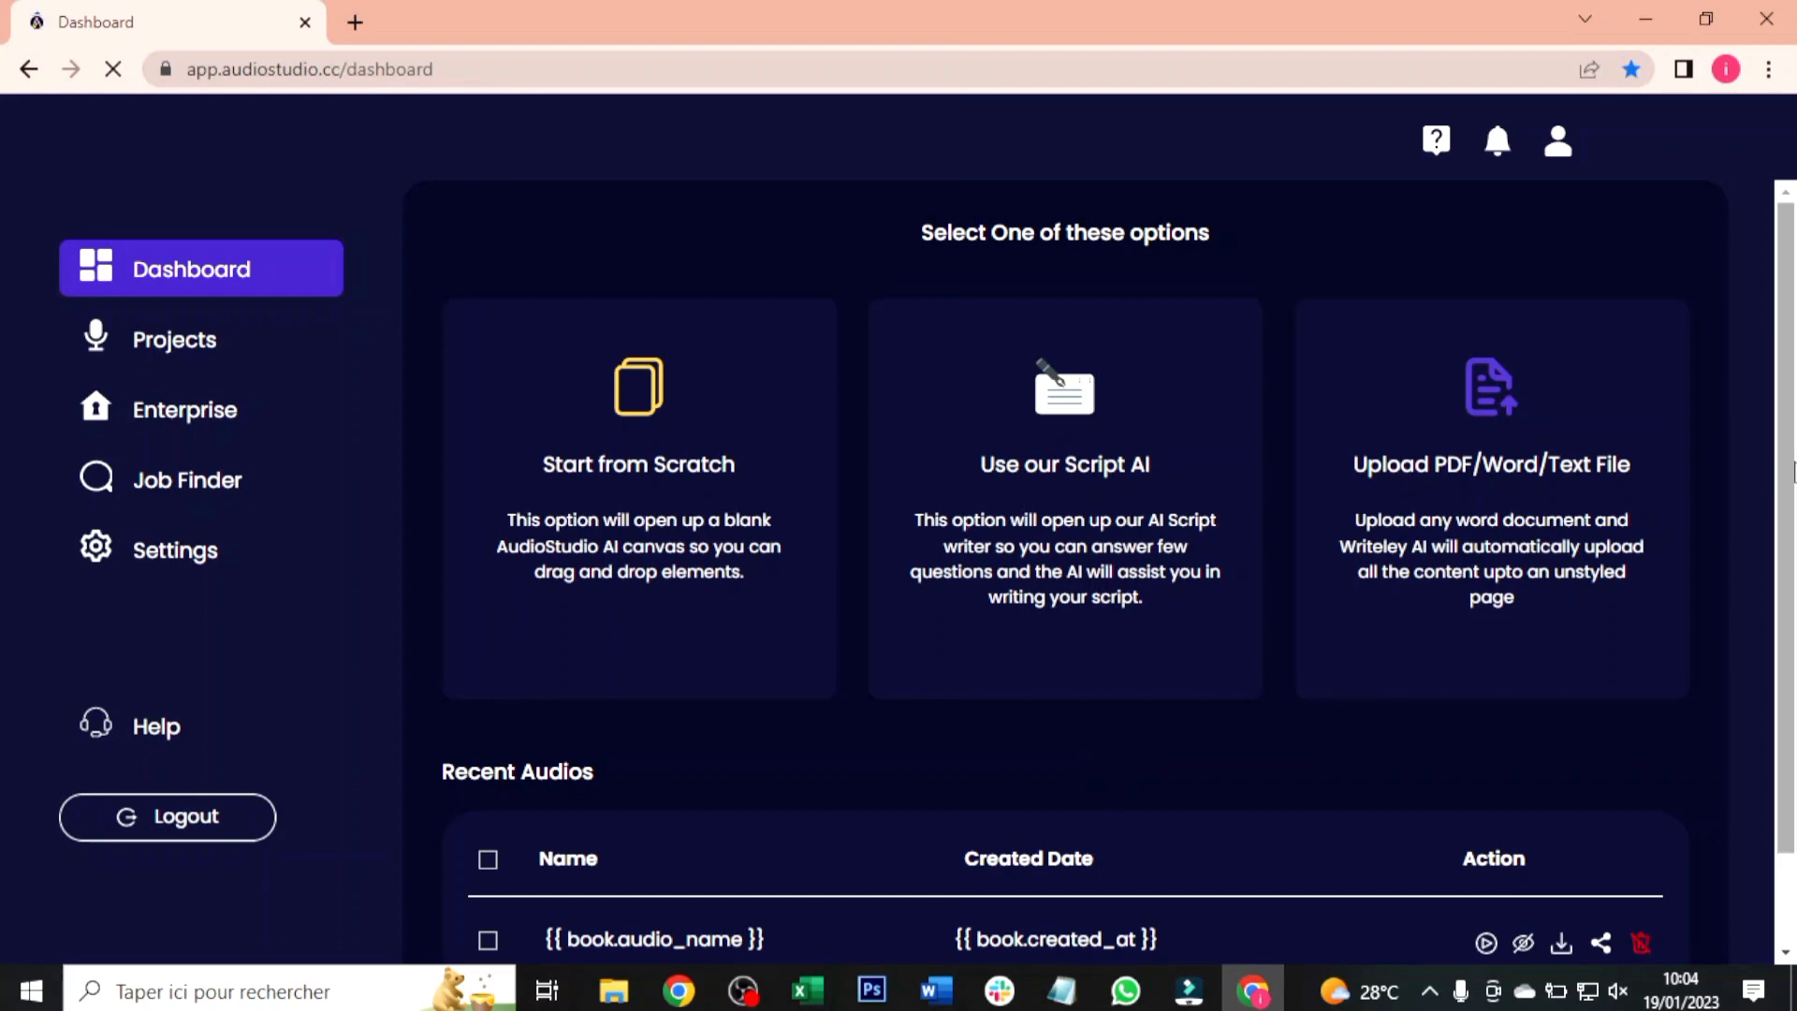
left_click_drag(1792, 472, 1792, 580)
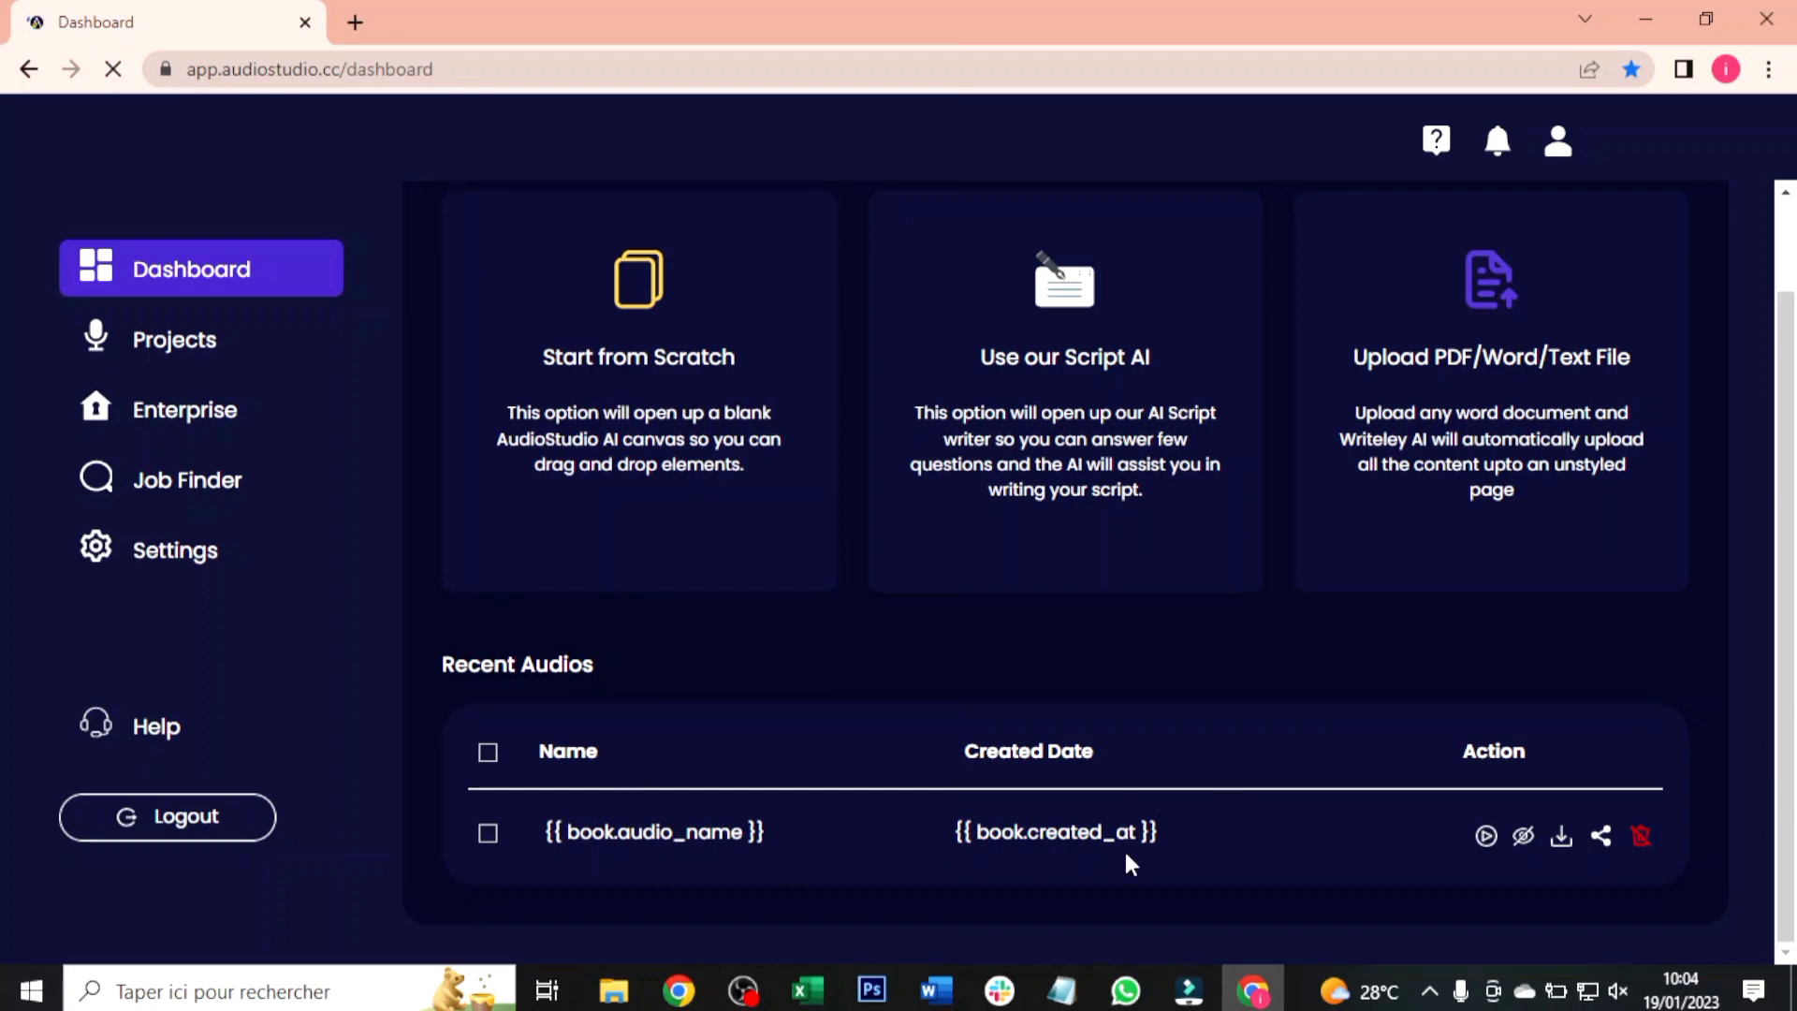
scroll(1095, 375, "up", 1)
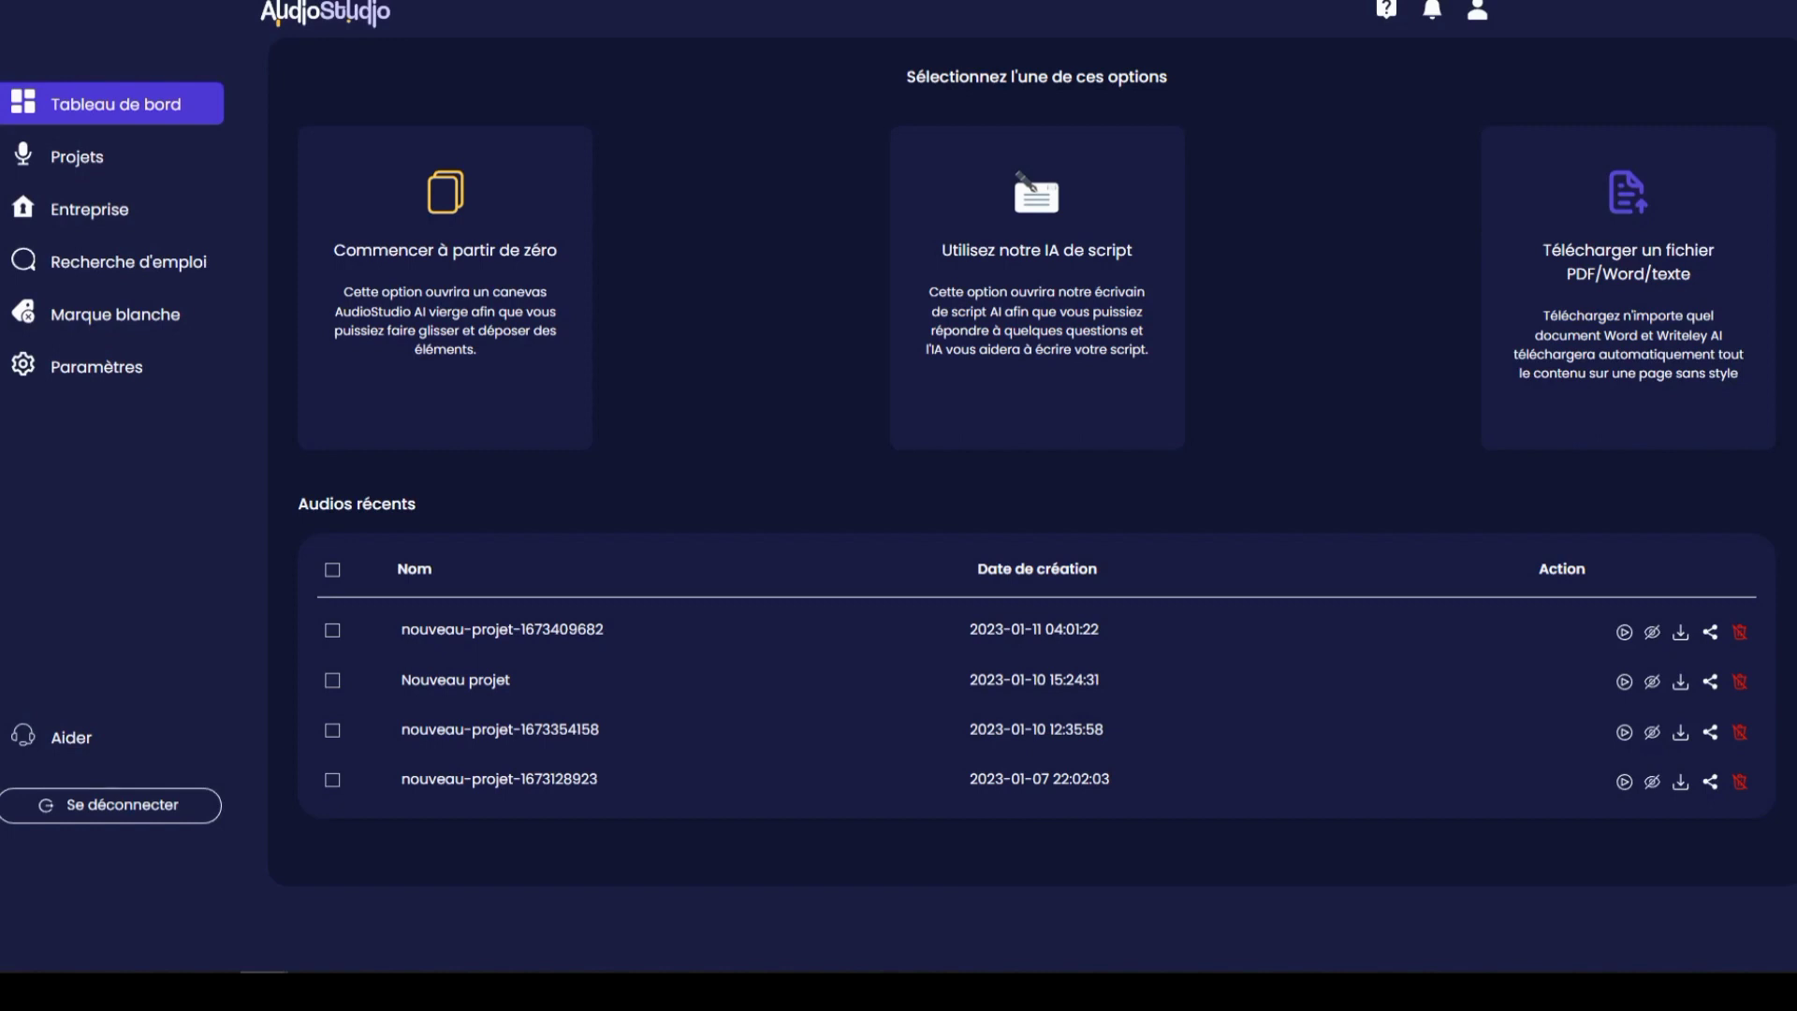
Open the AI script assistant from the dashboard and choose français as the script language
left_click(1031, 154)
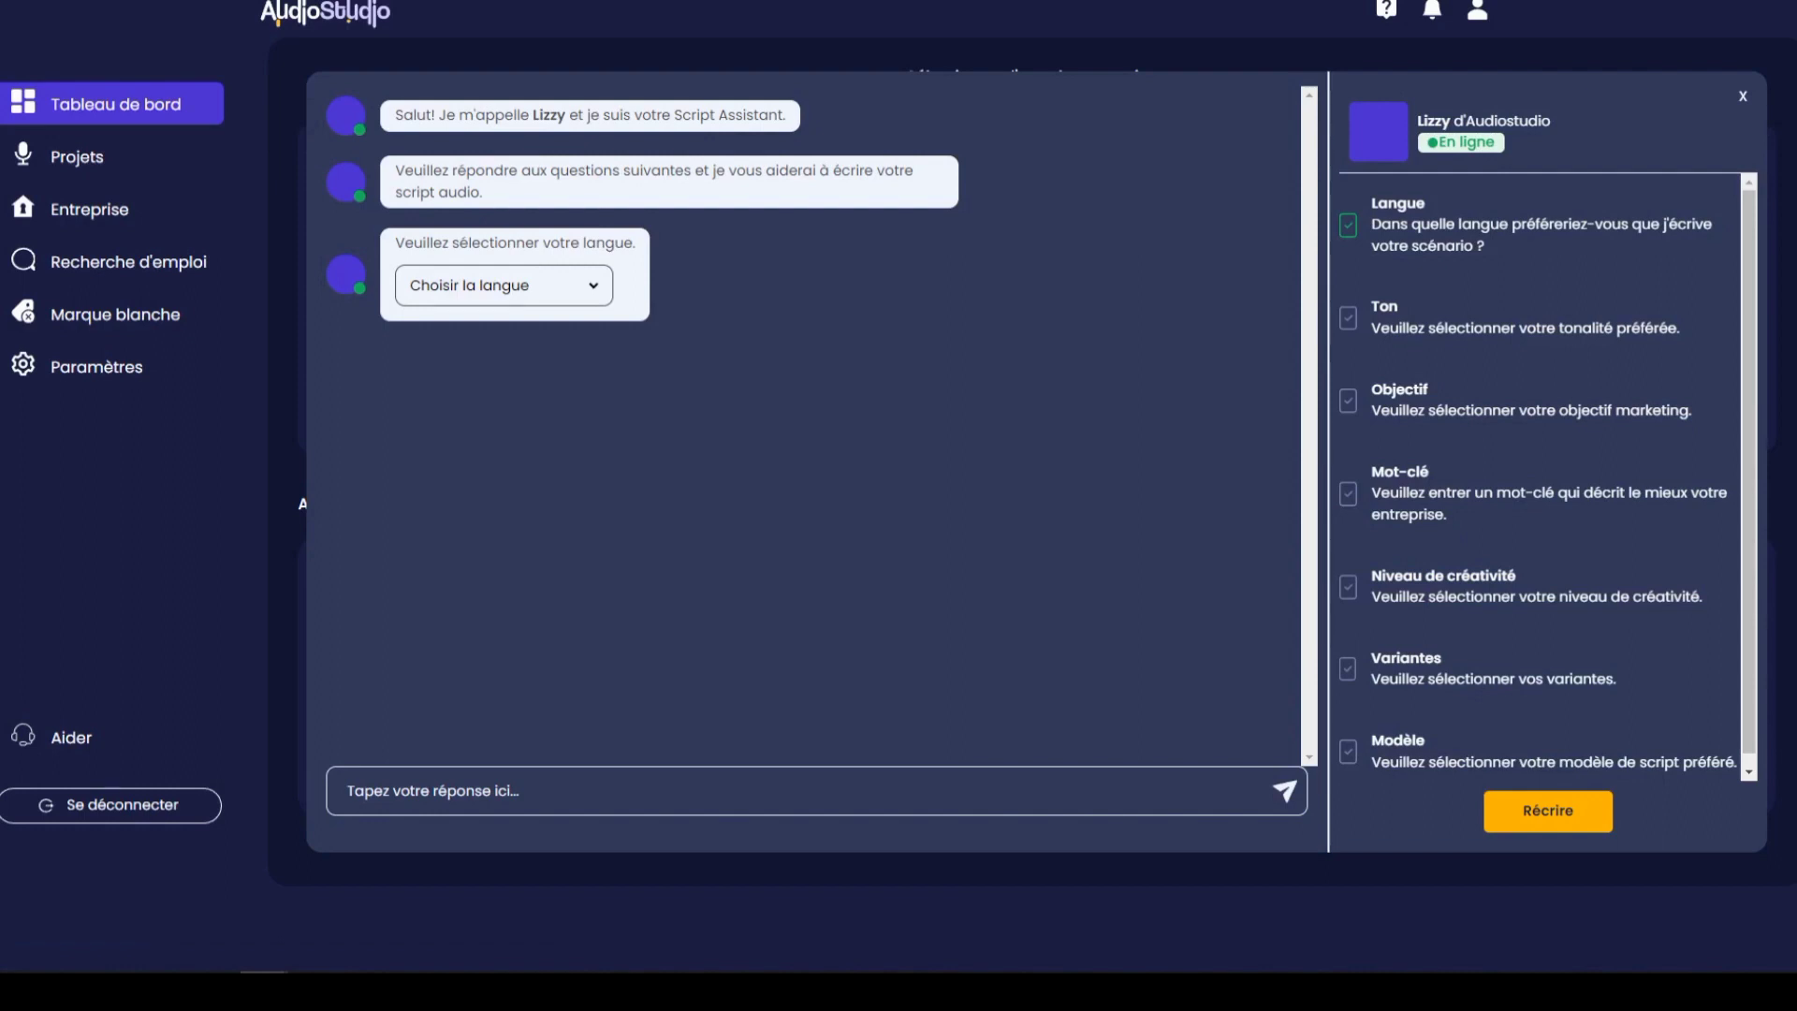
left_click(503, 285)
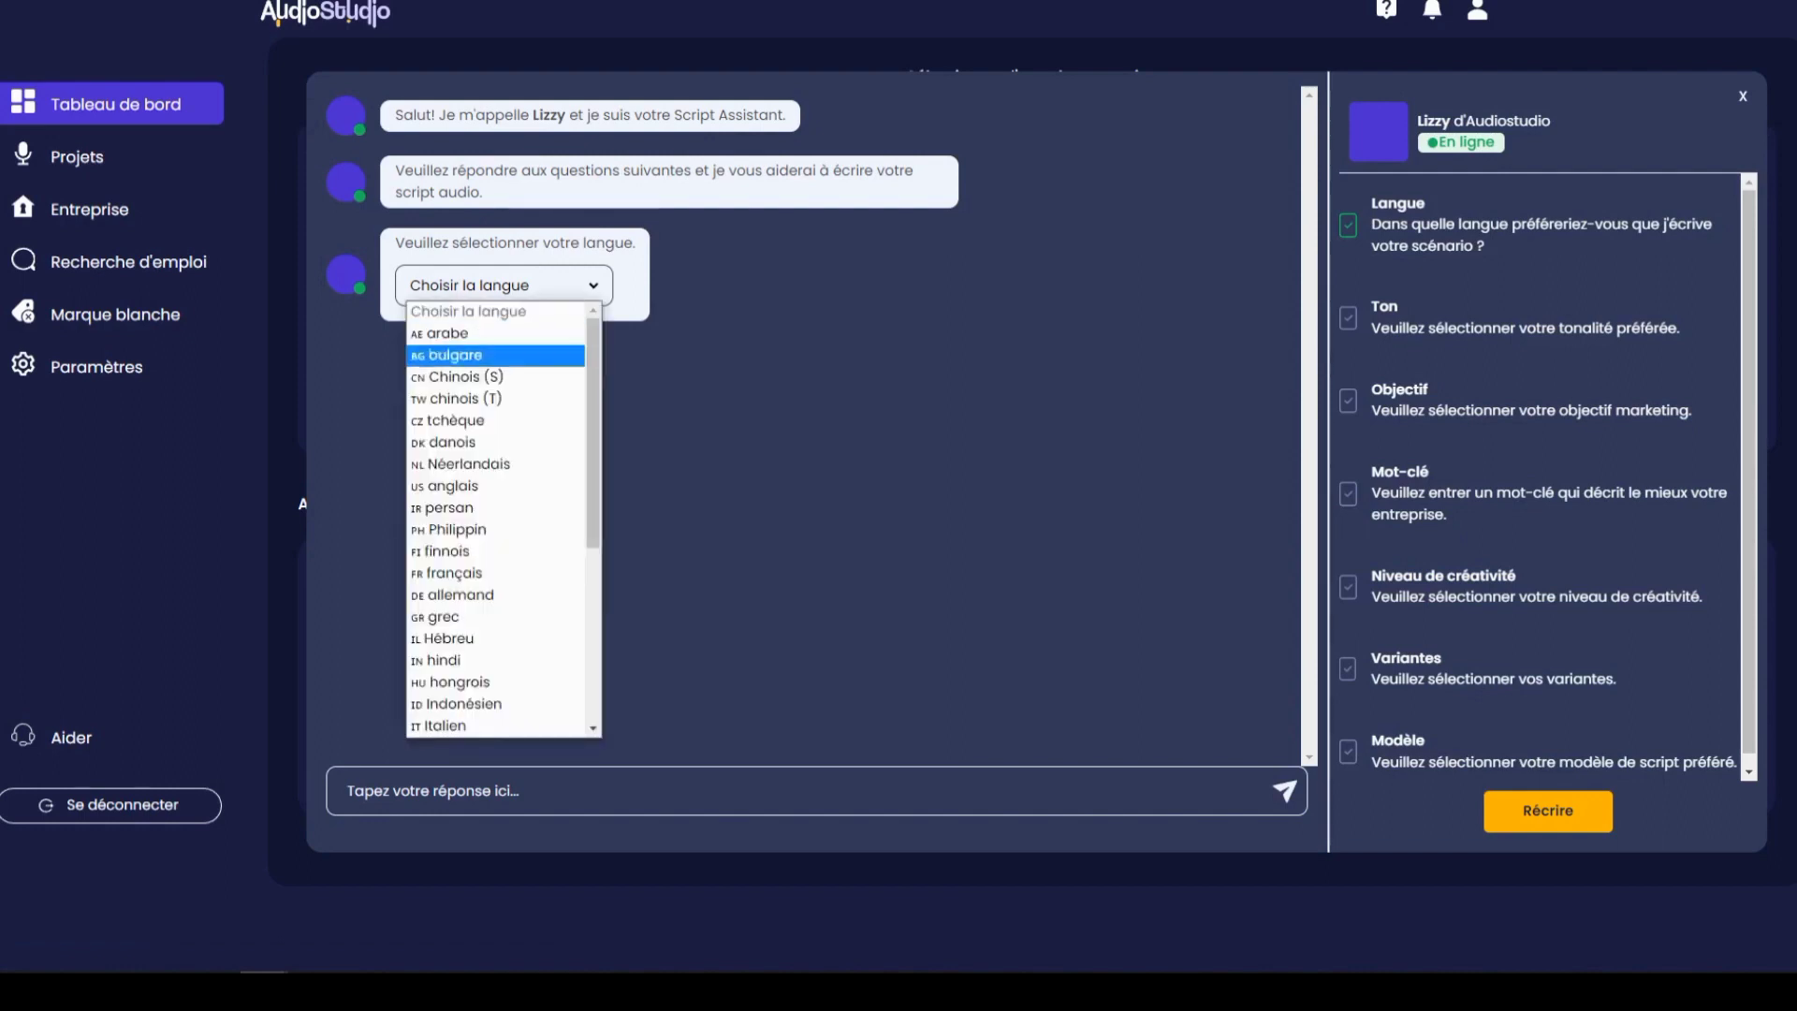
scroll(503, 520, "down", 5)
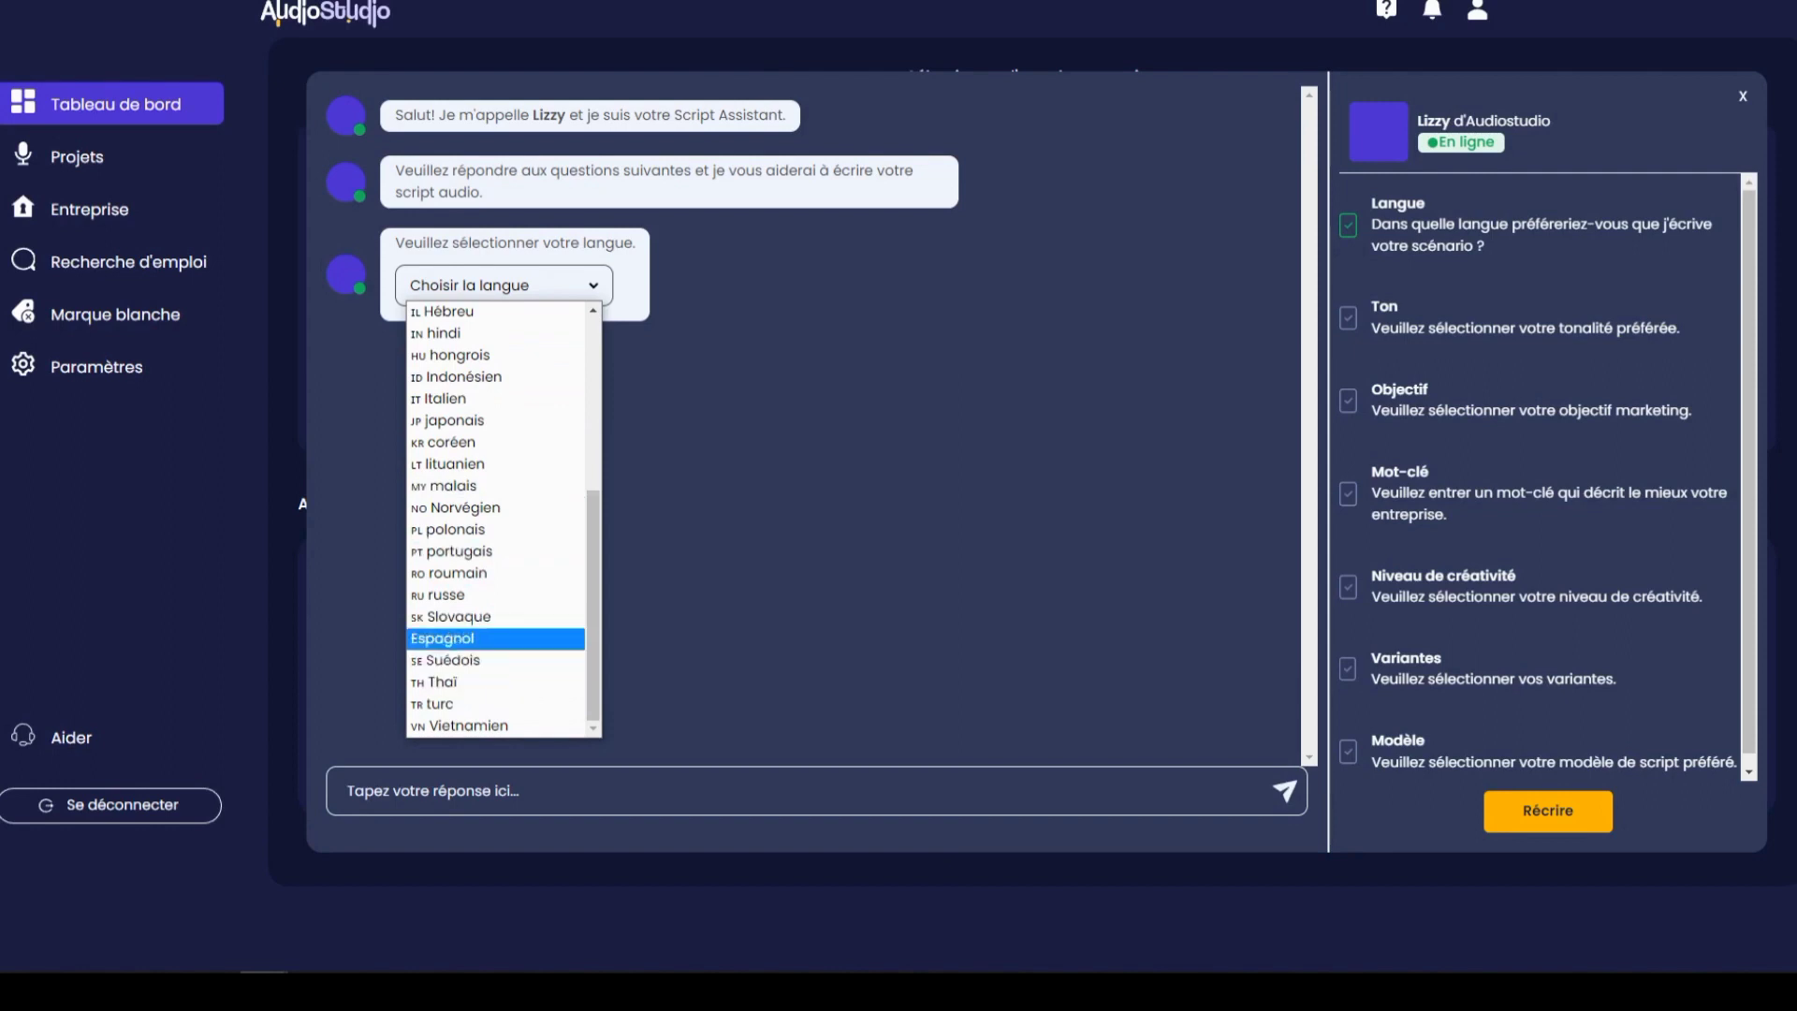
scroll(496, 551, "up", 3)
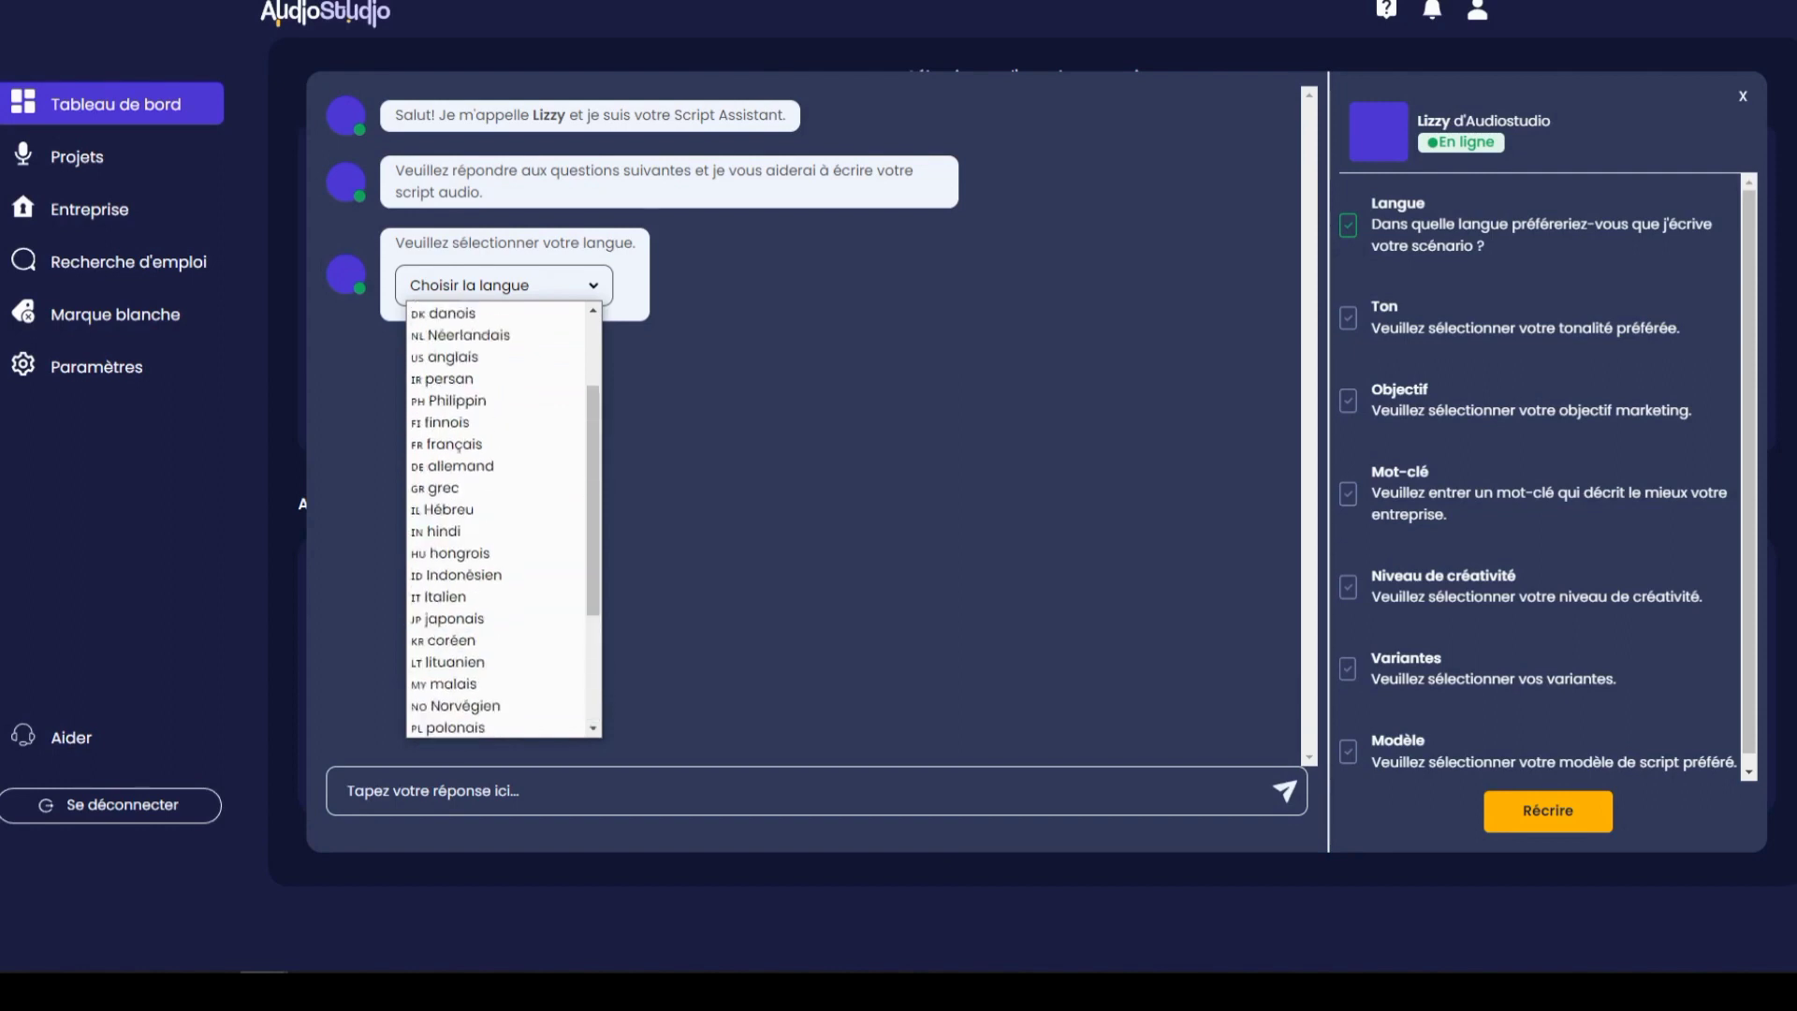
scroll(496, 551, "up", 2)
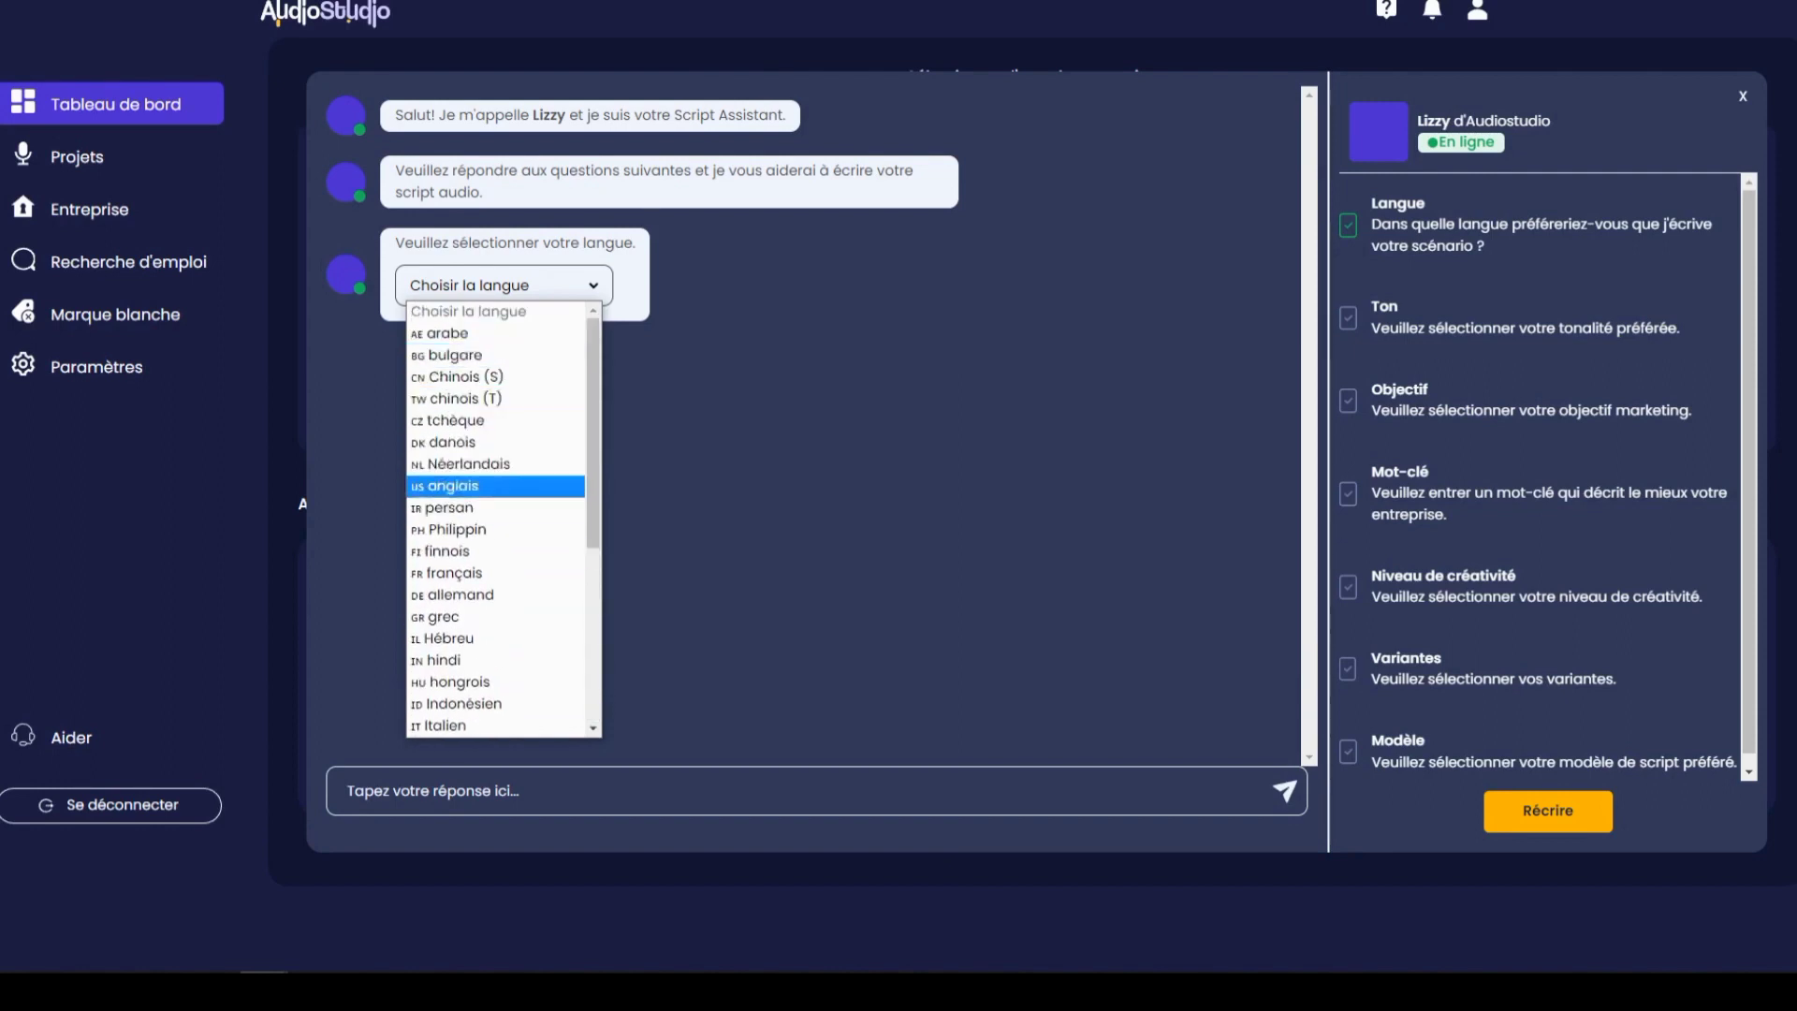
left_click(496, 572)
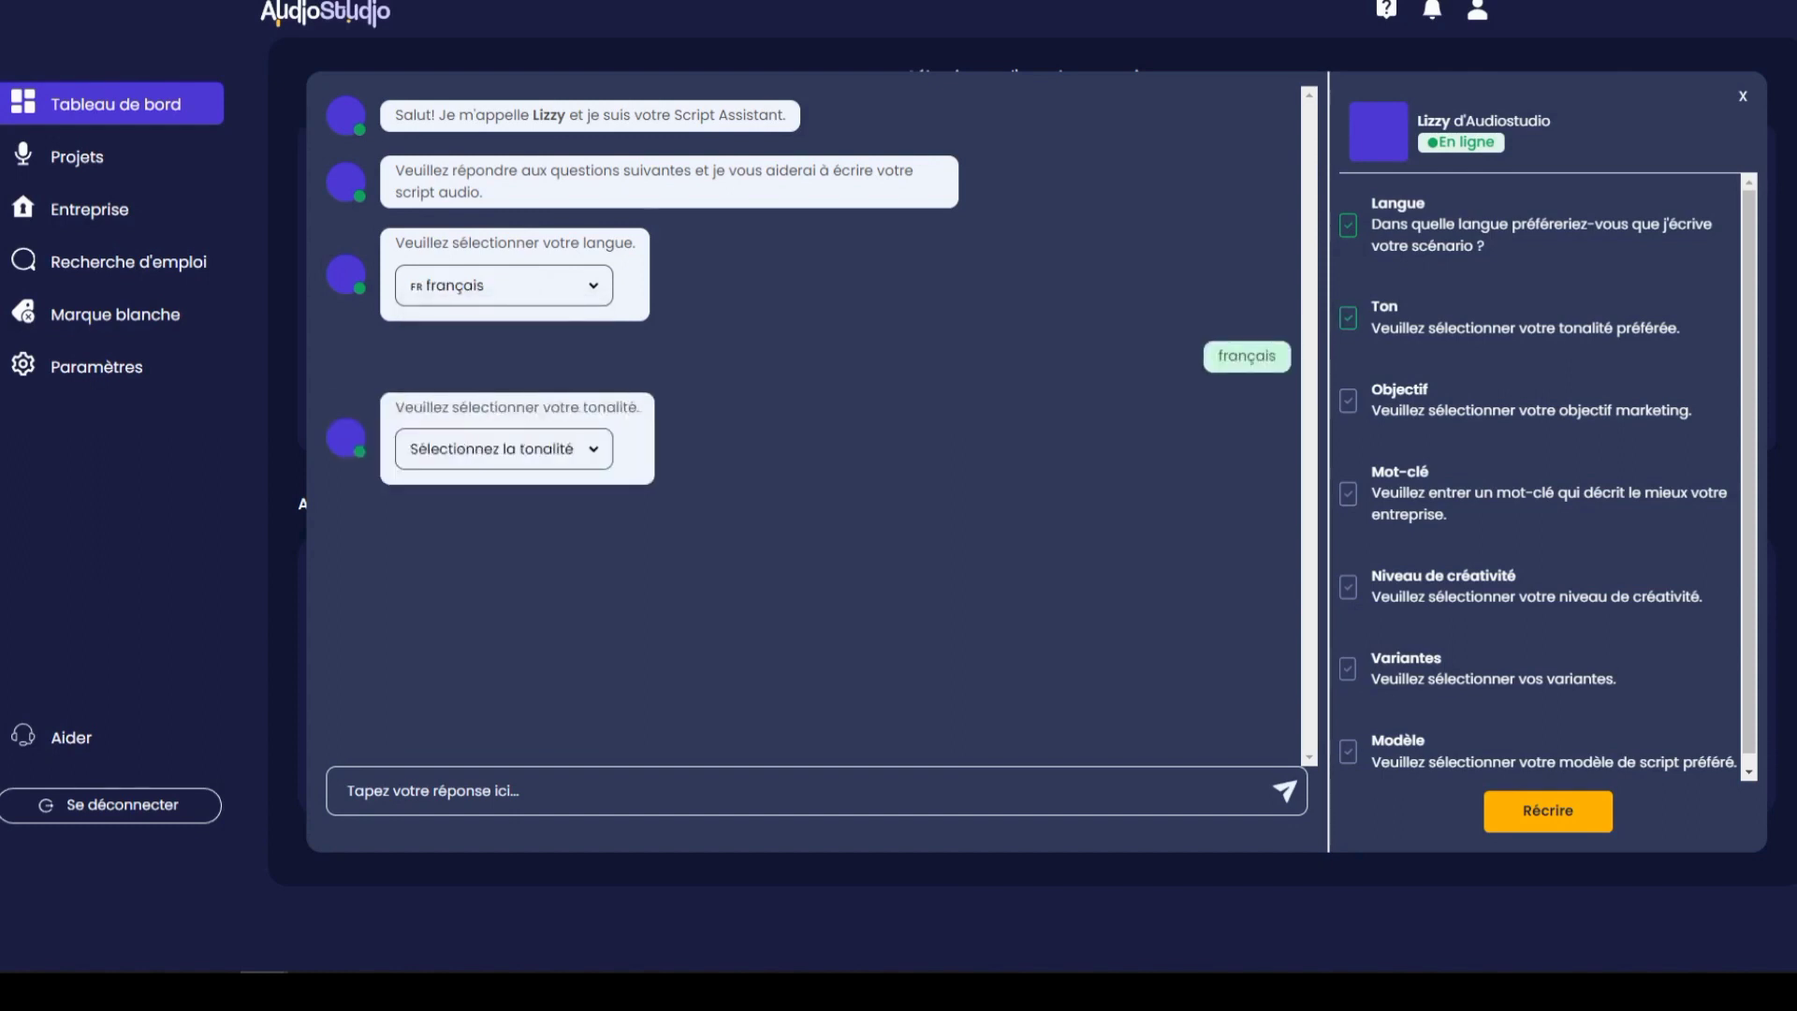
Set the script's tone to Décontractée and its marketing objective to Script de vente de longue vidéo
left_click(503, 448)
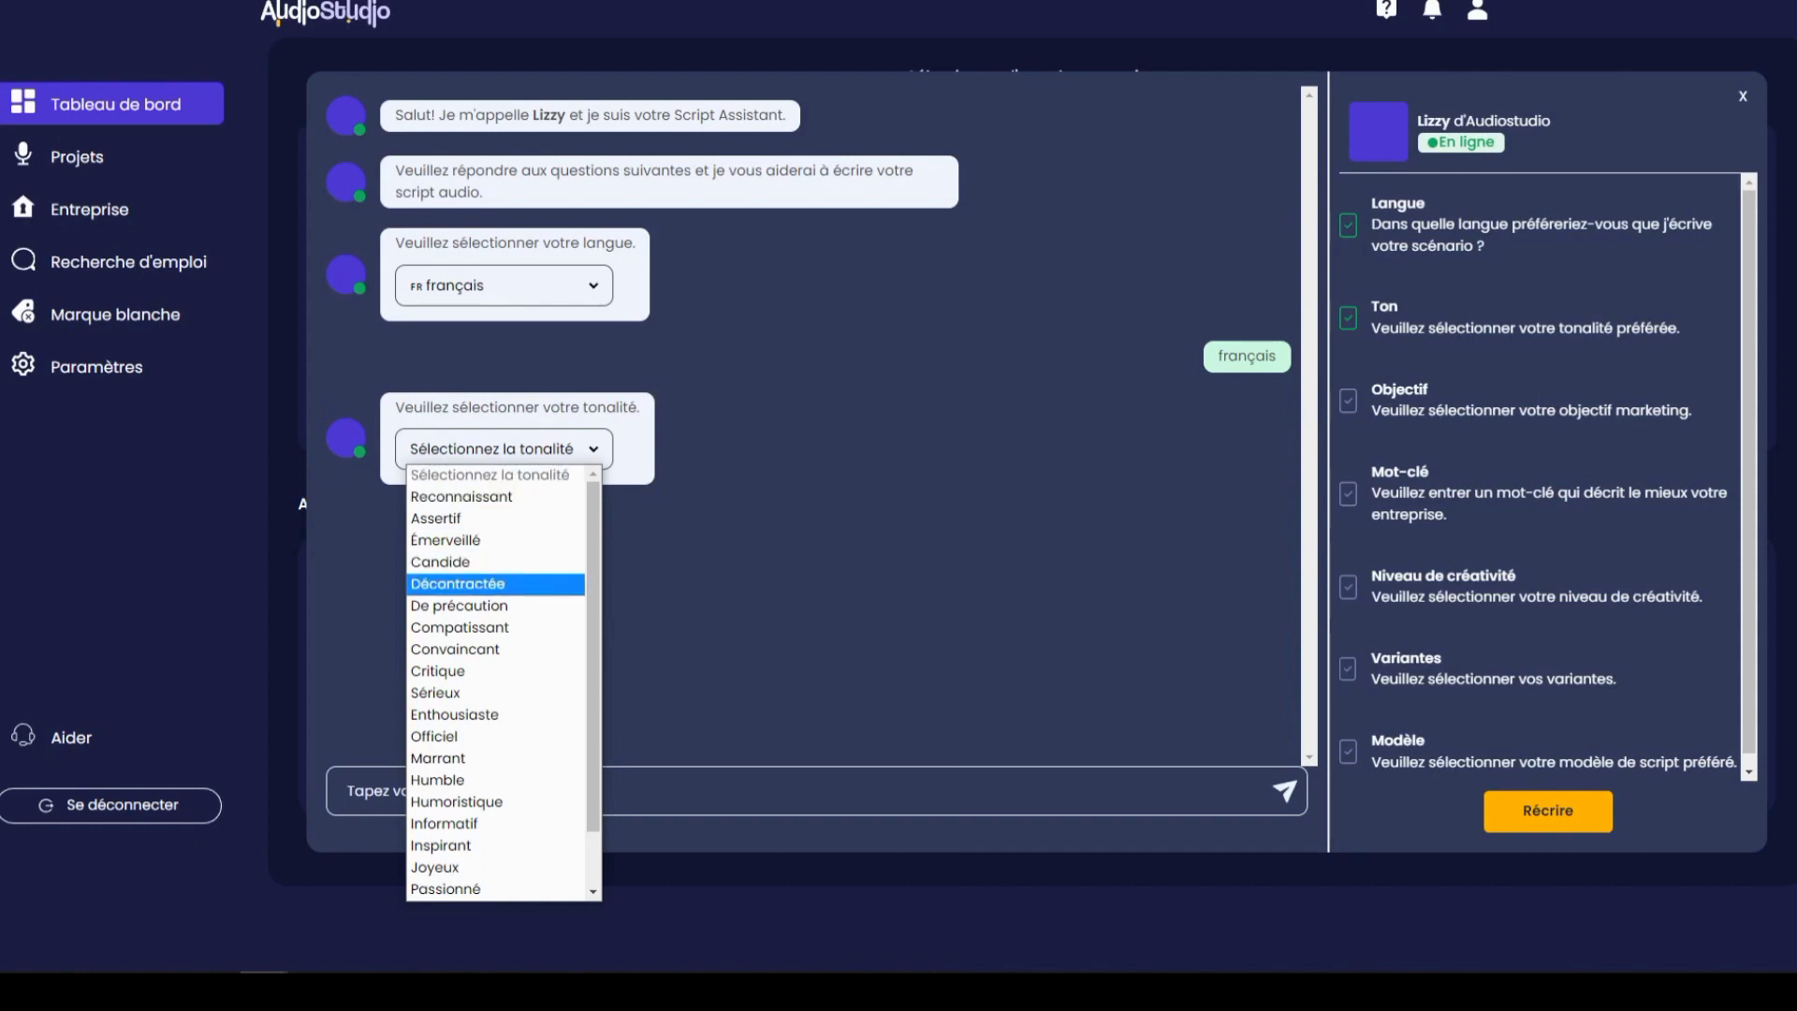
key("Return")
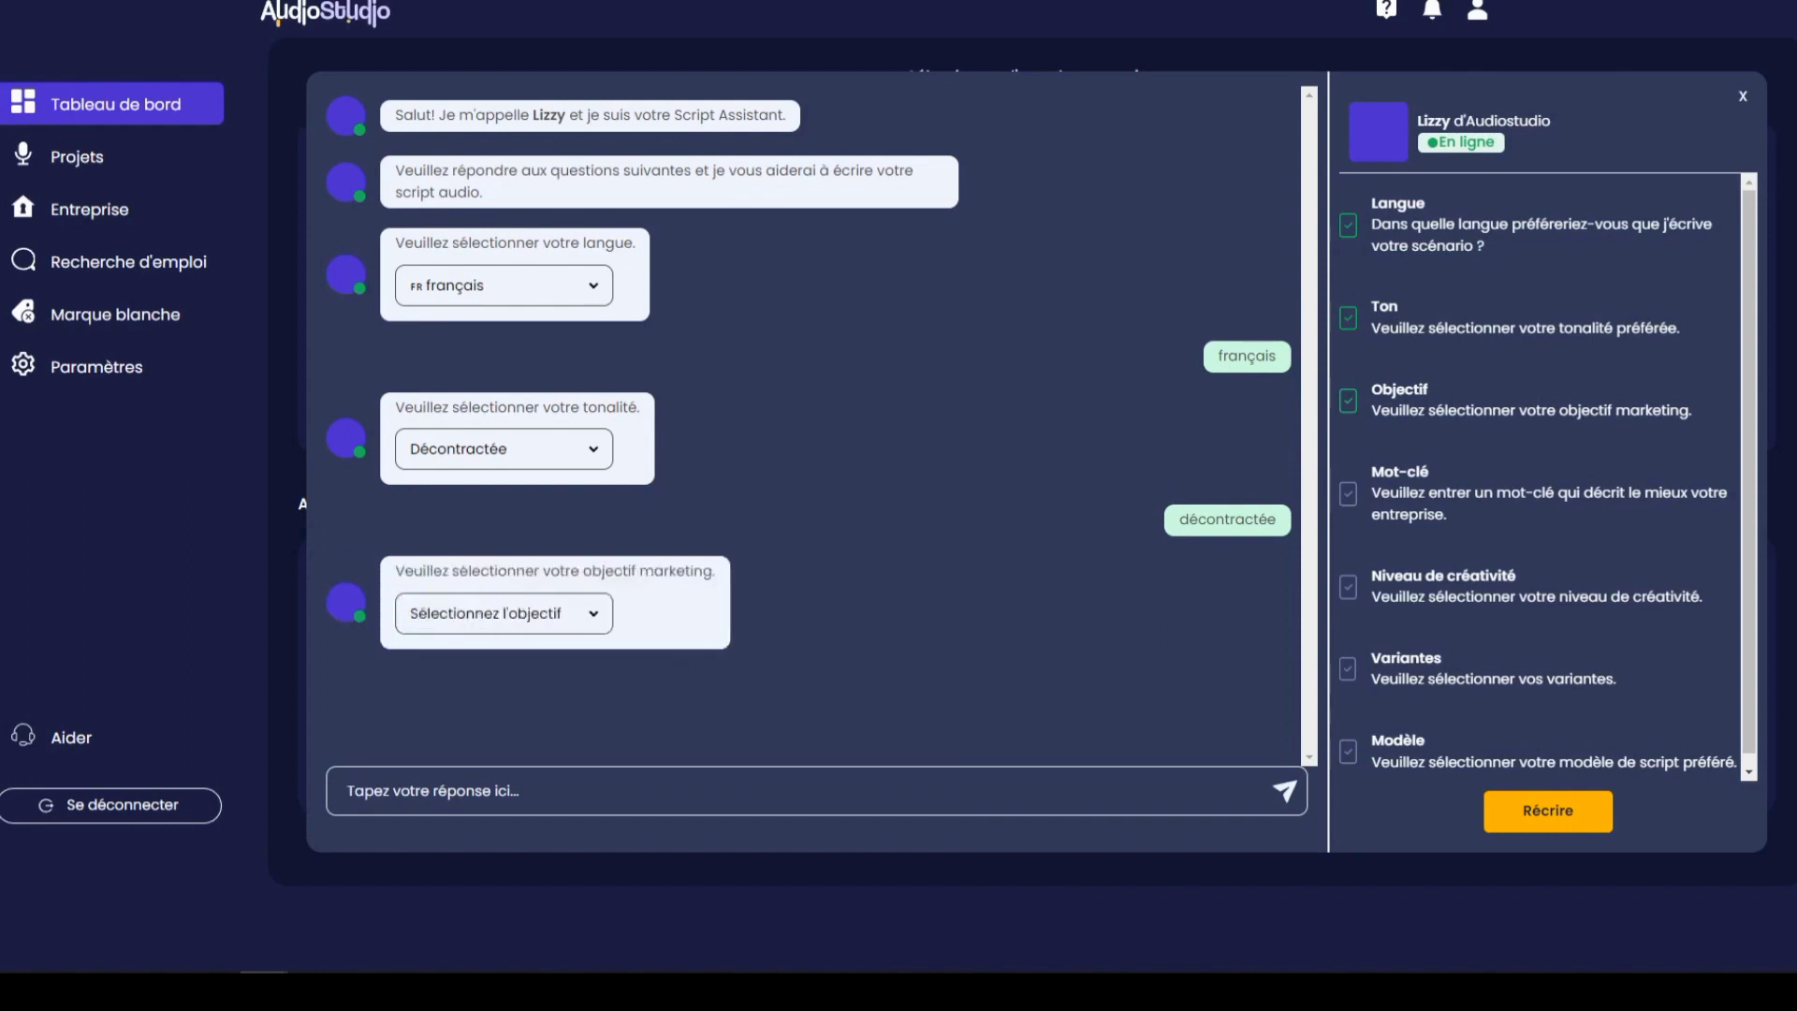
key("space")
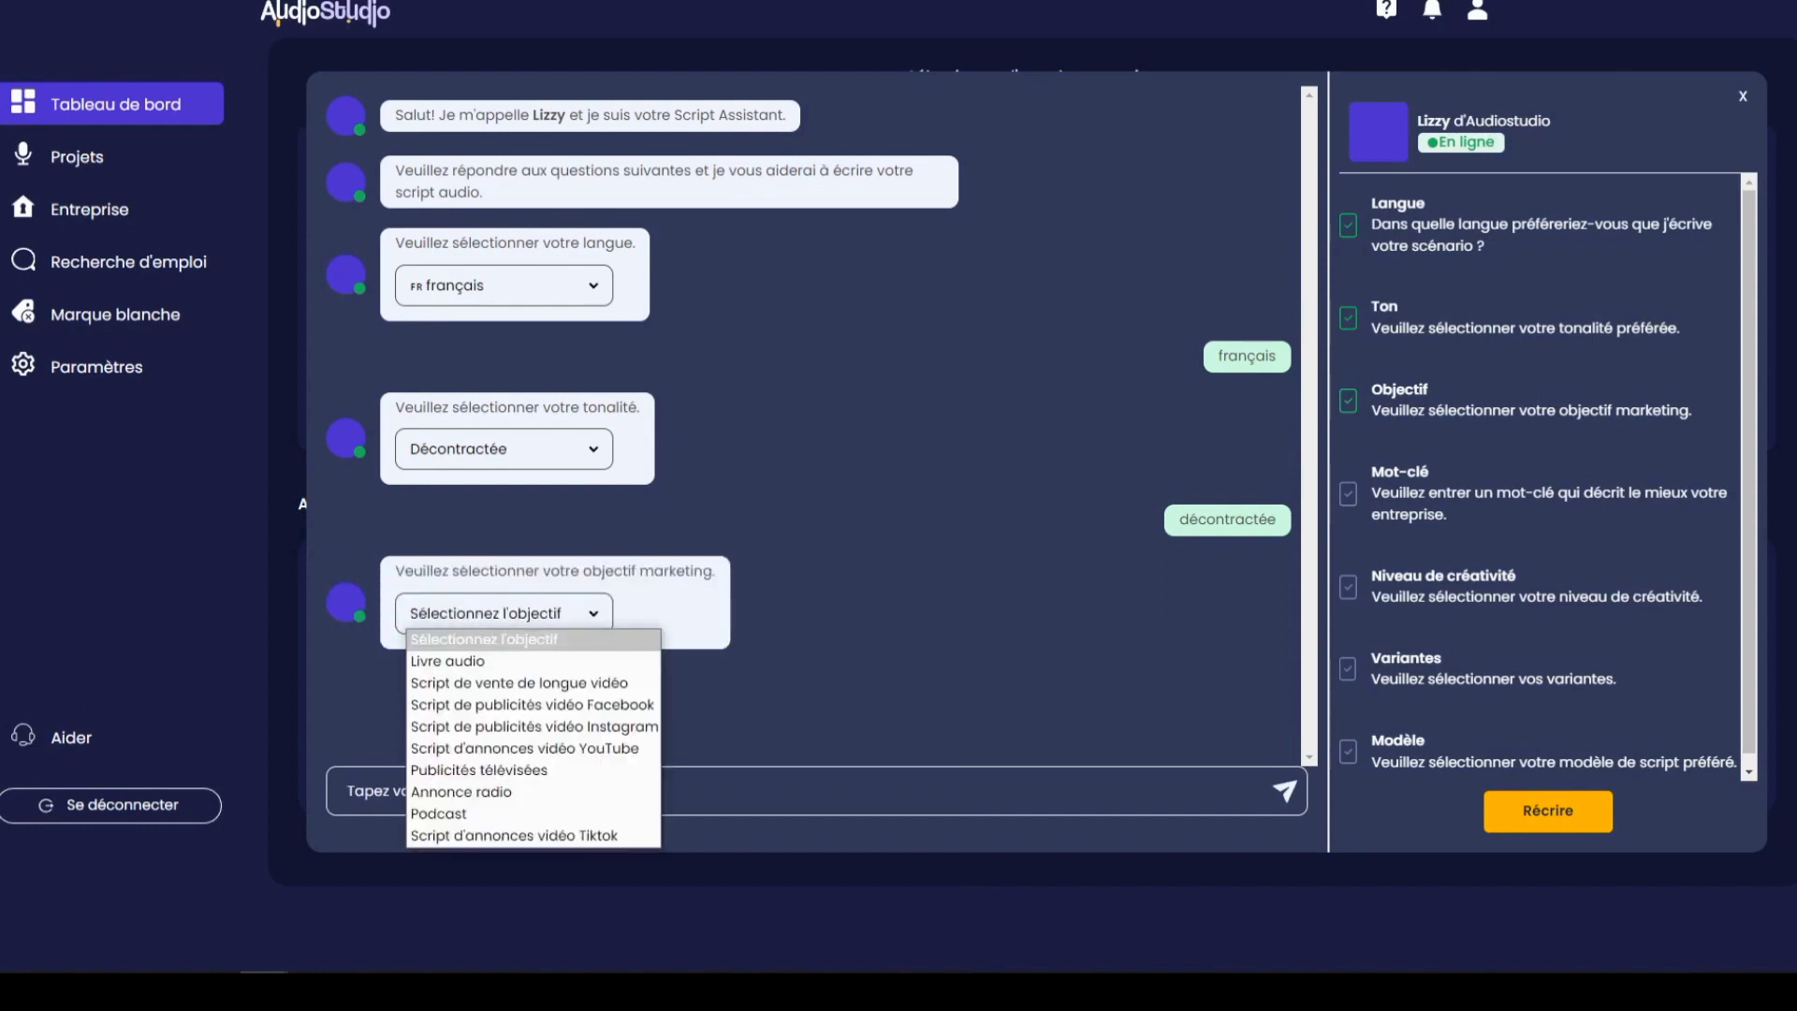
key("Down")
key("Down")
key("Return")
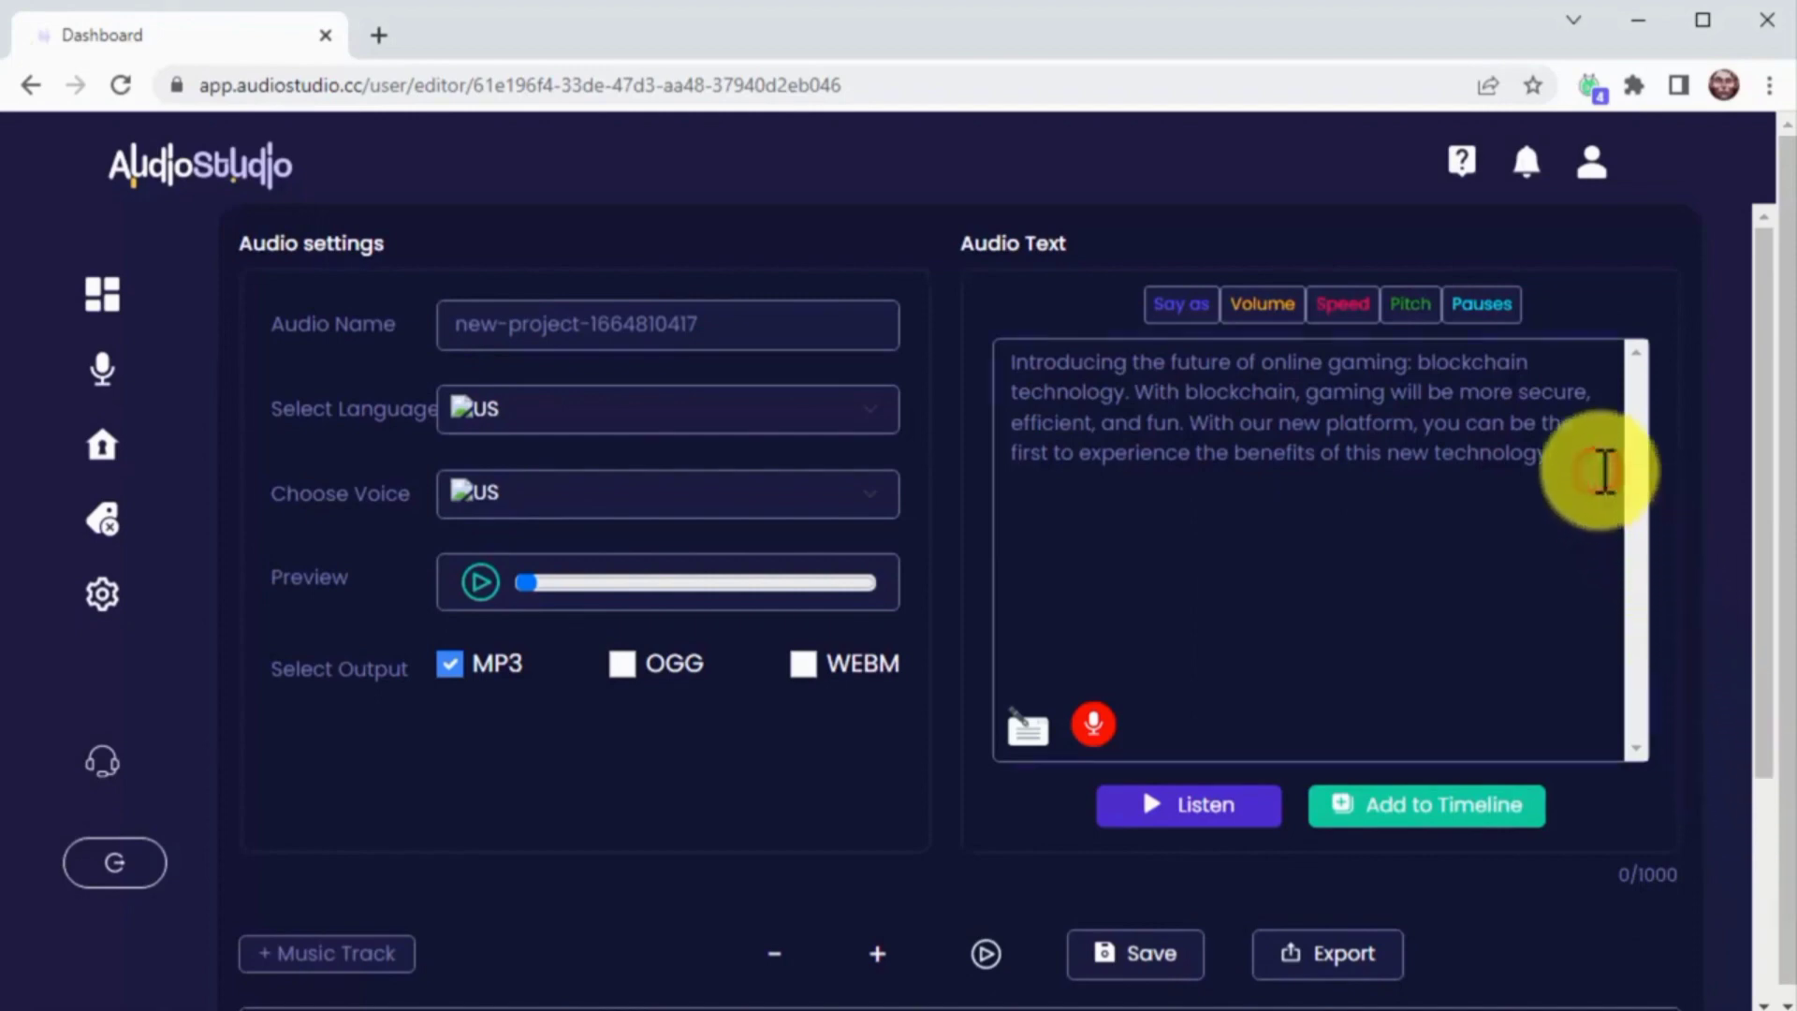
Add the closing line "Just click below and discover a new world of potential." to the audio text
left_click(1605, 471)
type("Just click below and discover a new world of potential")
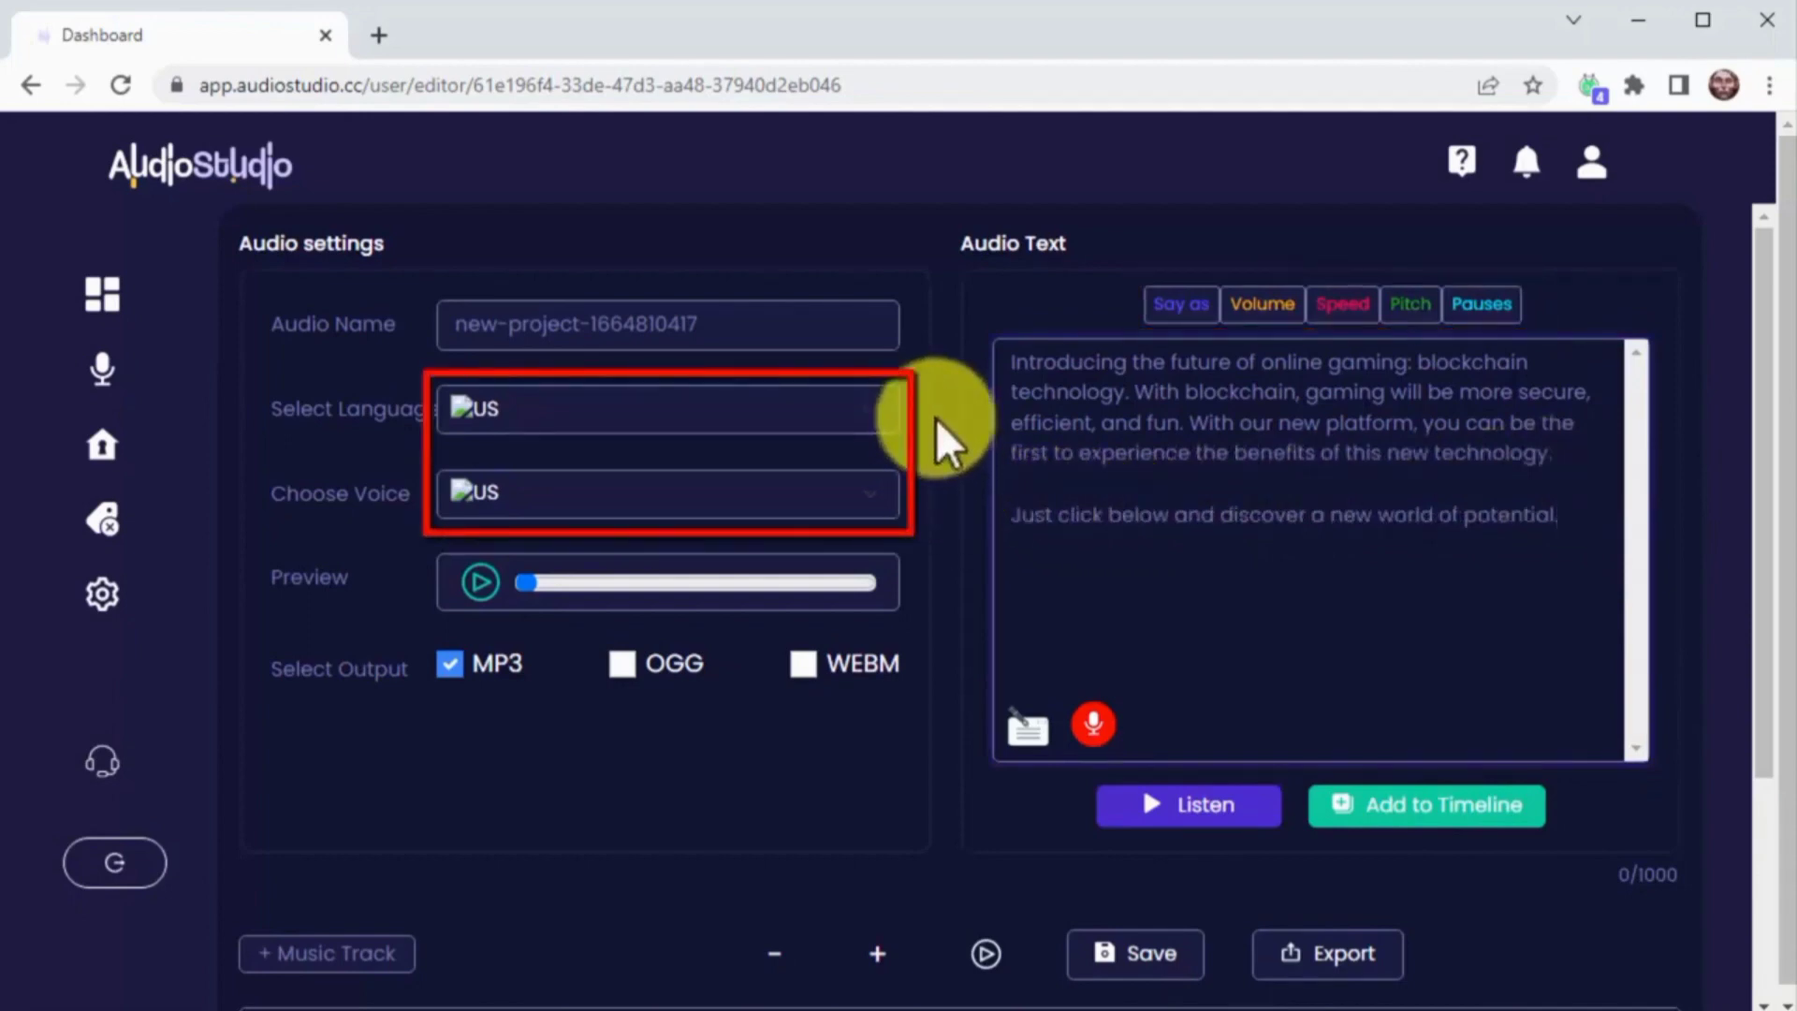
Set the audio language to English (USA) and the voice to Jenny [Female]
left_click(873, 403)
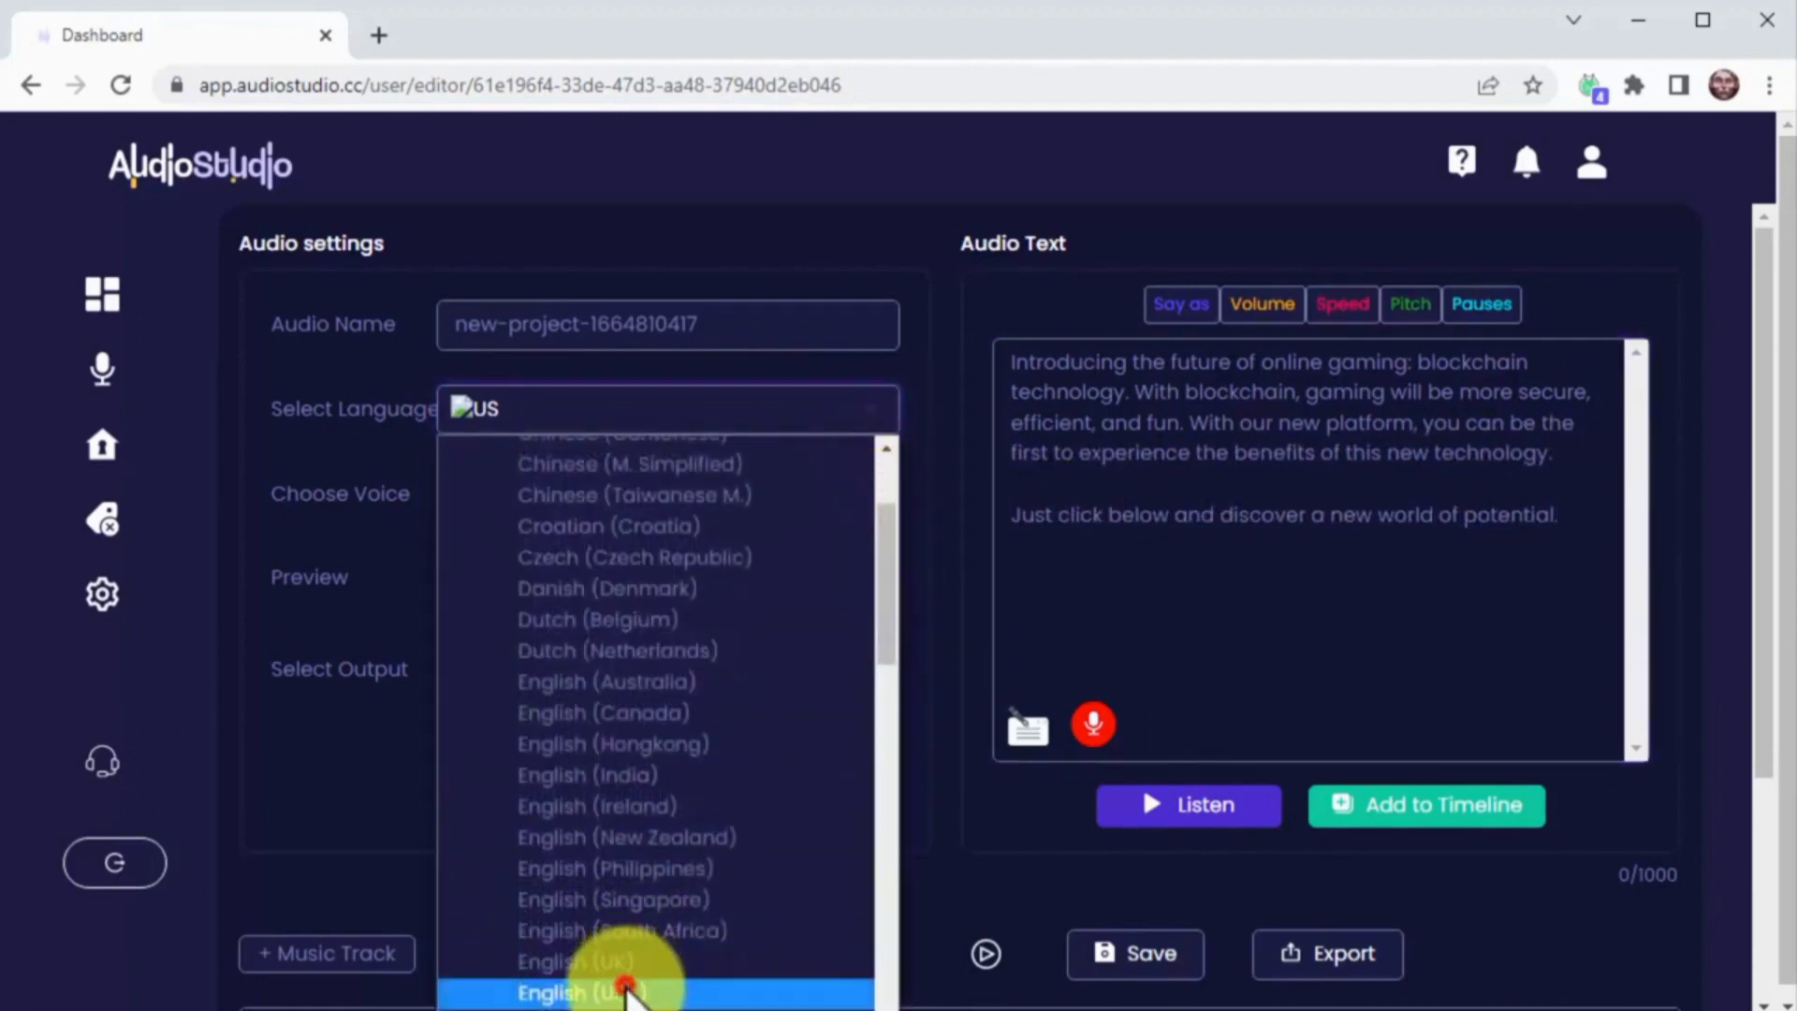
left_click(629, 976)
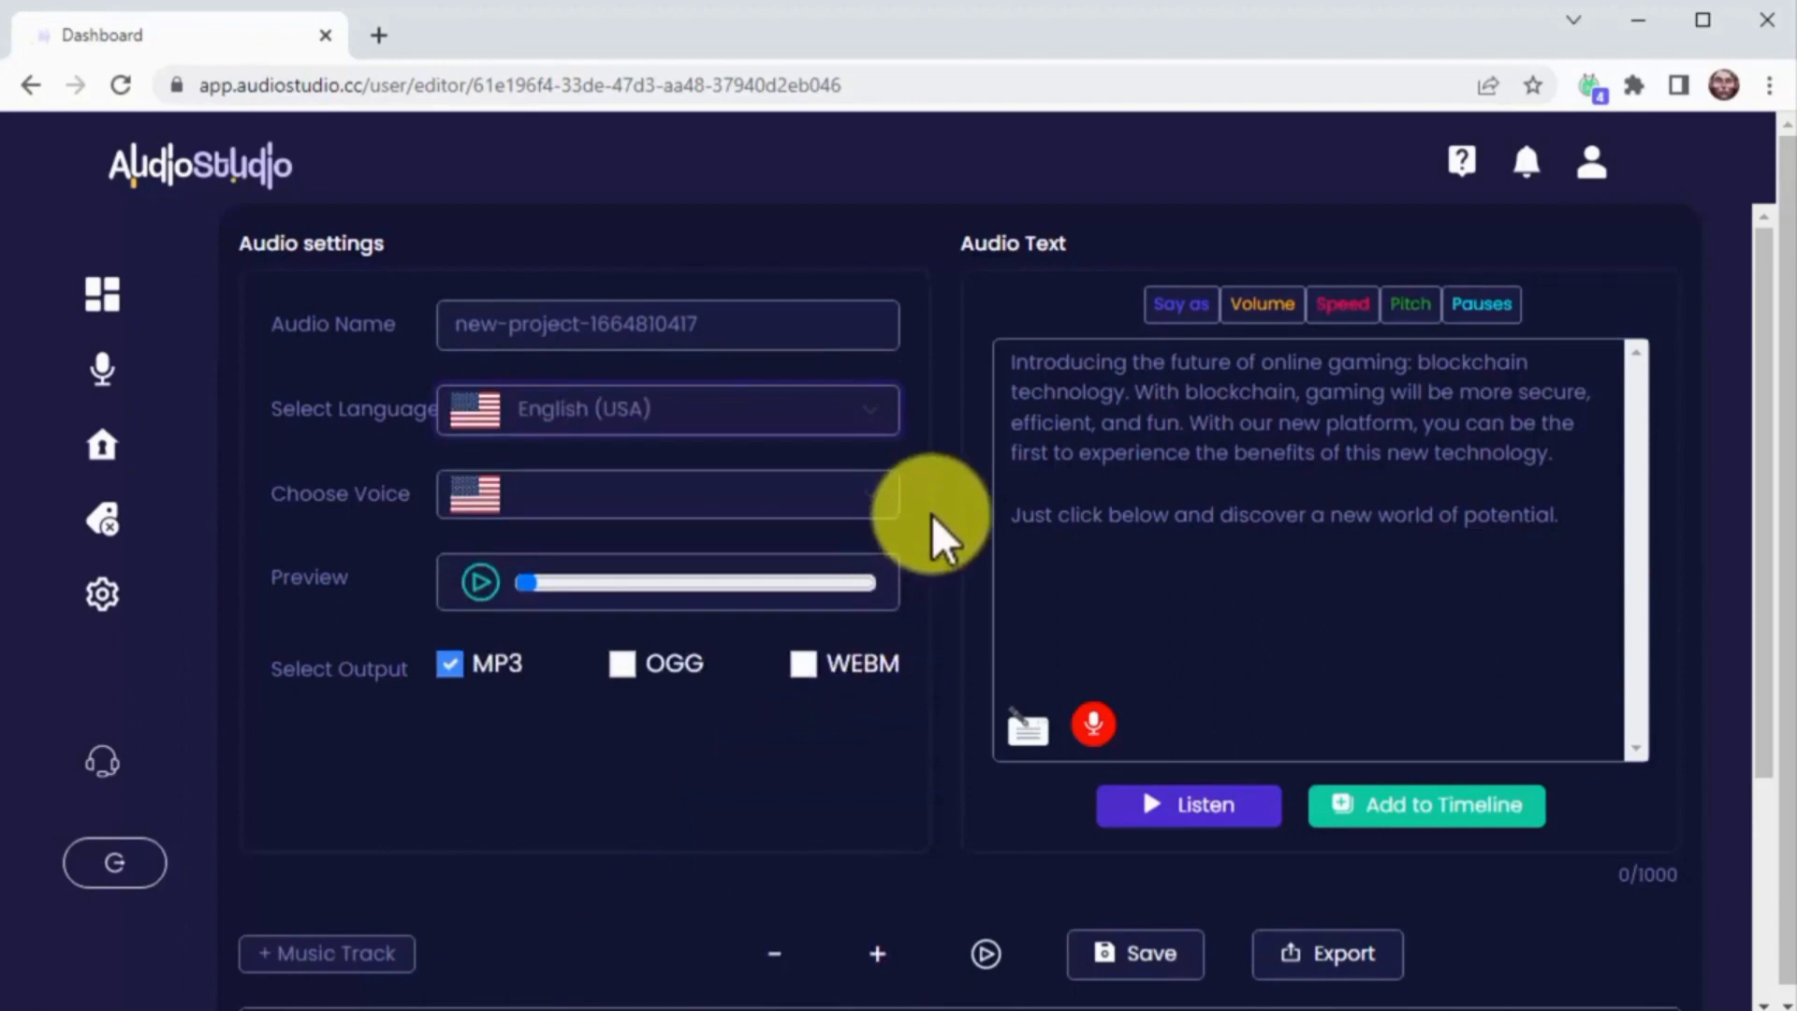
left_click(885, 485)
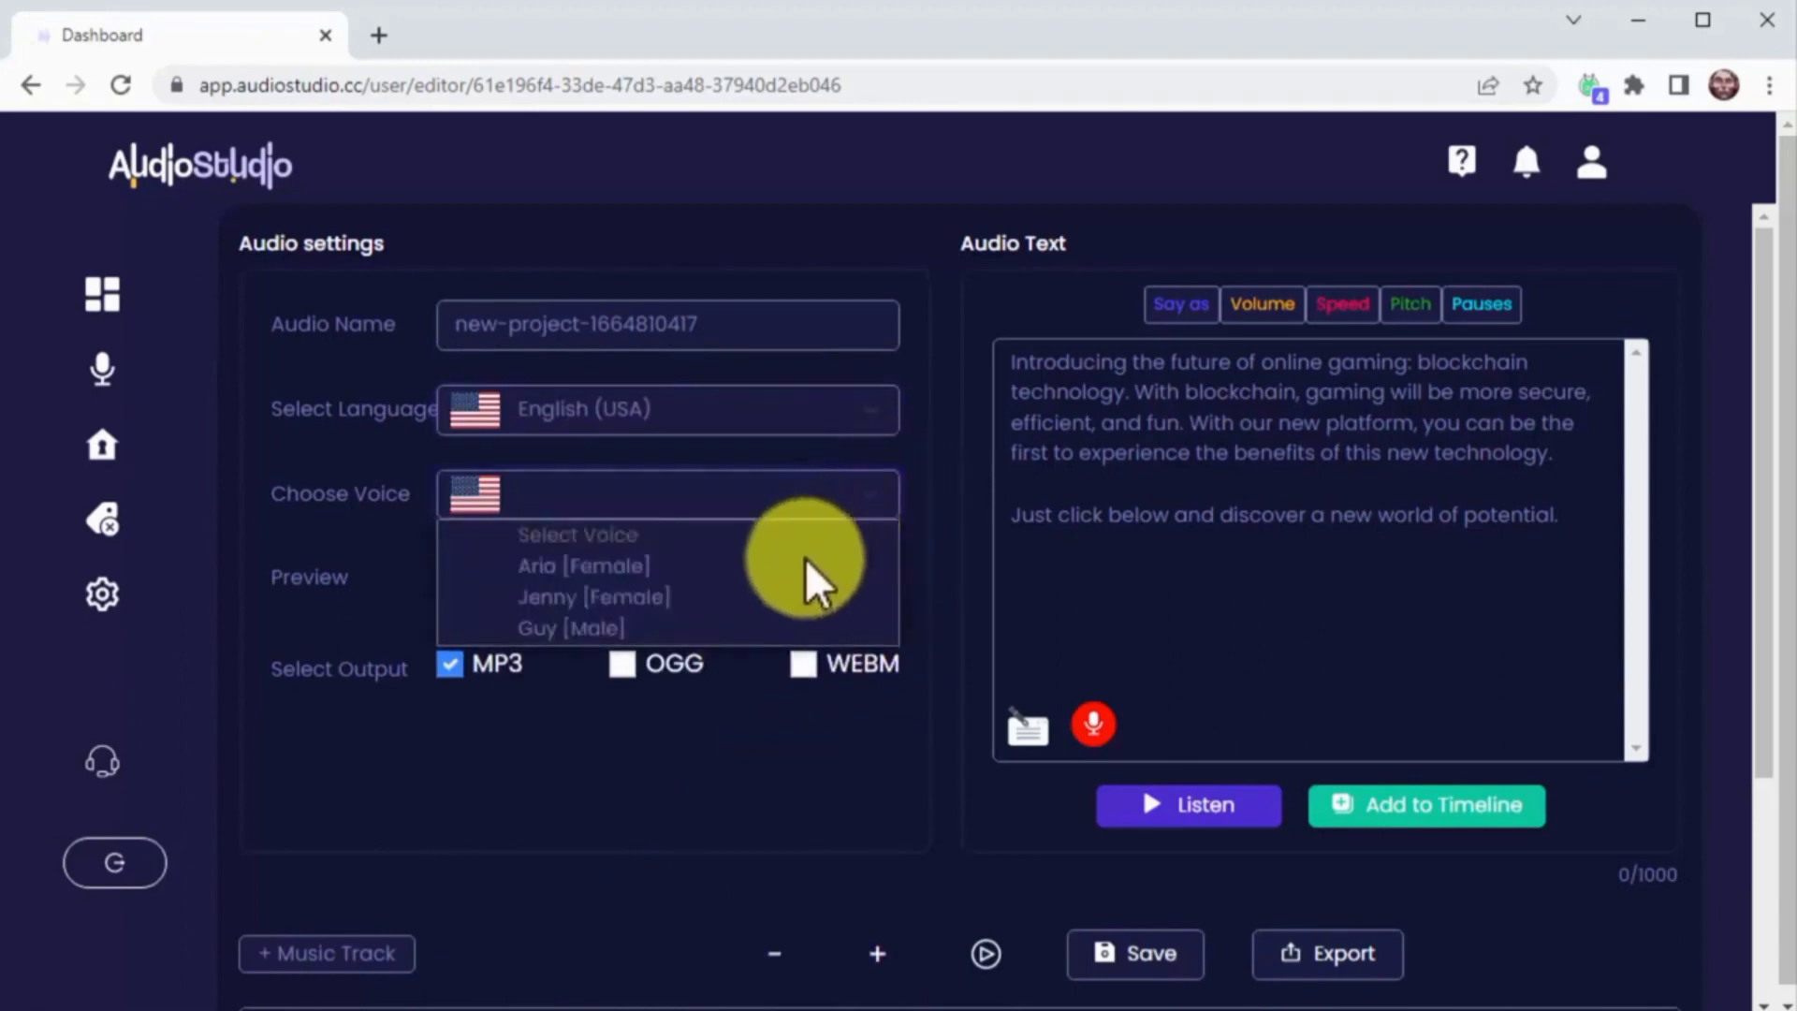
left_click(695, 591)
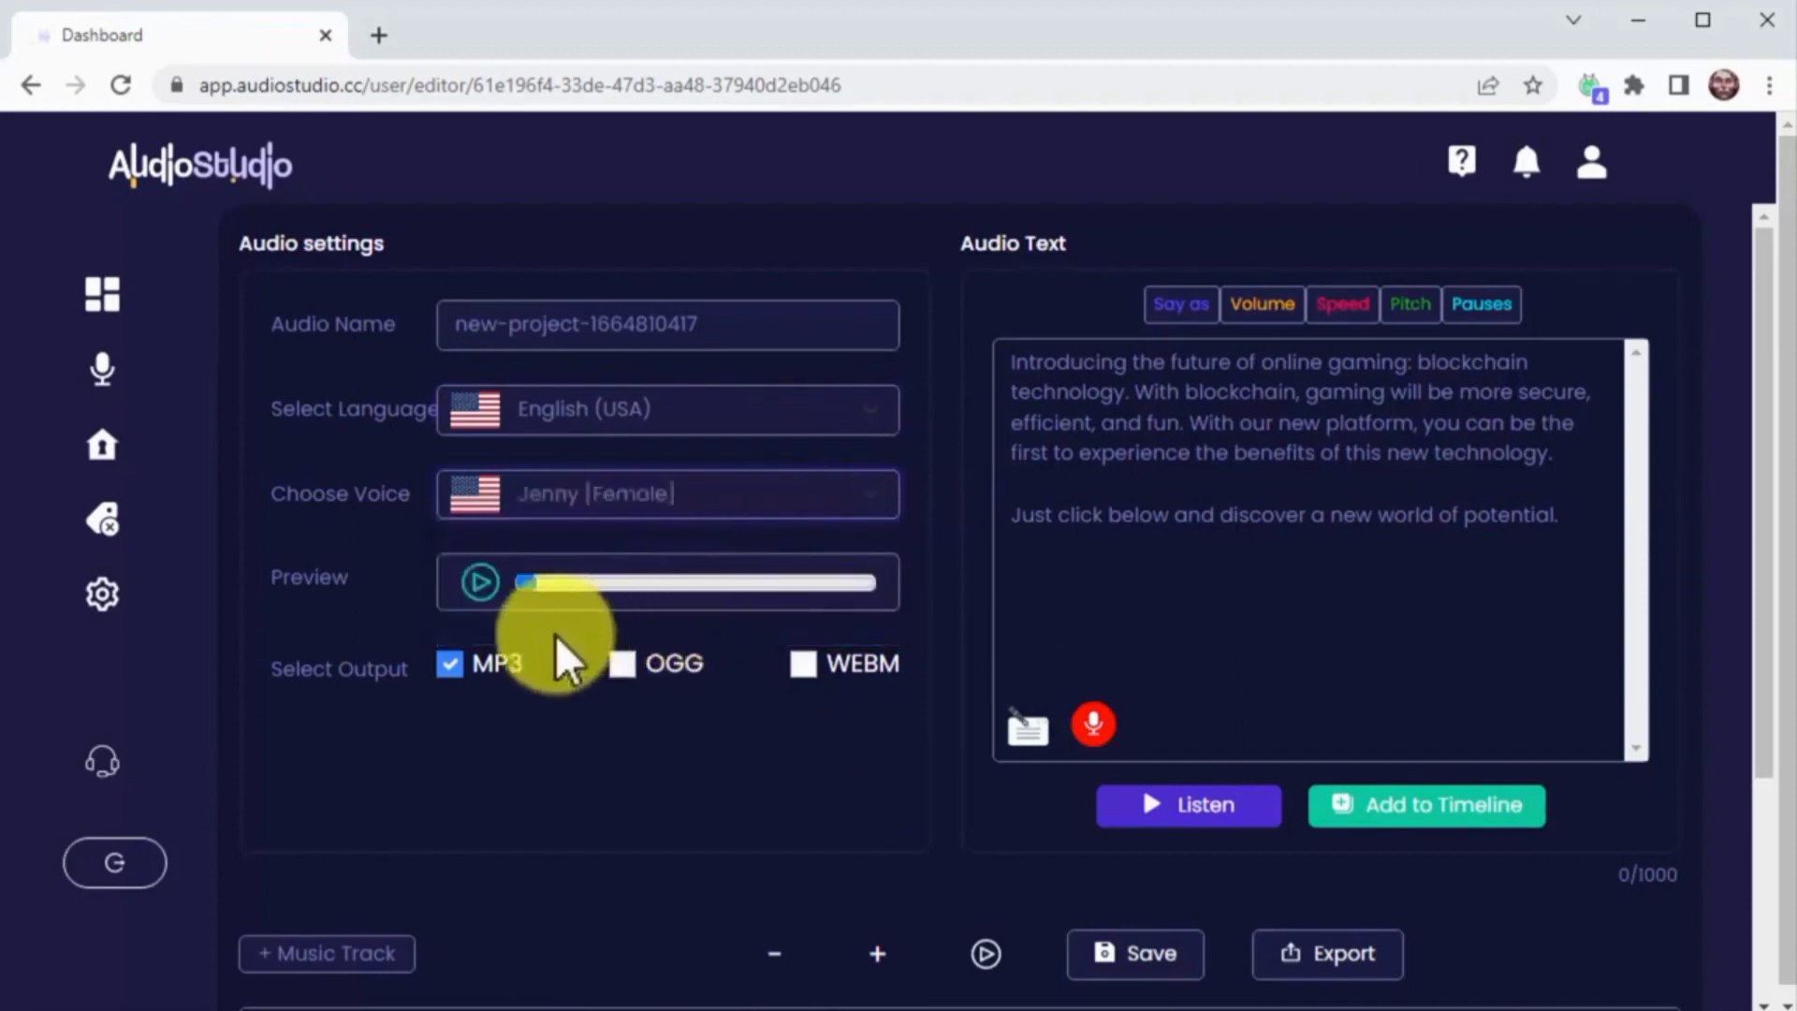
Preview the chosen voice and listen to the synthesized audio text, closing the player when done
left_click(481, 585)
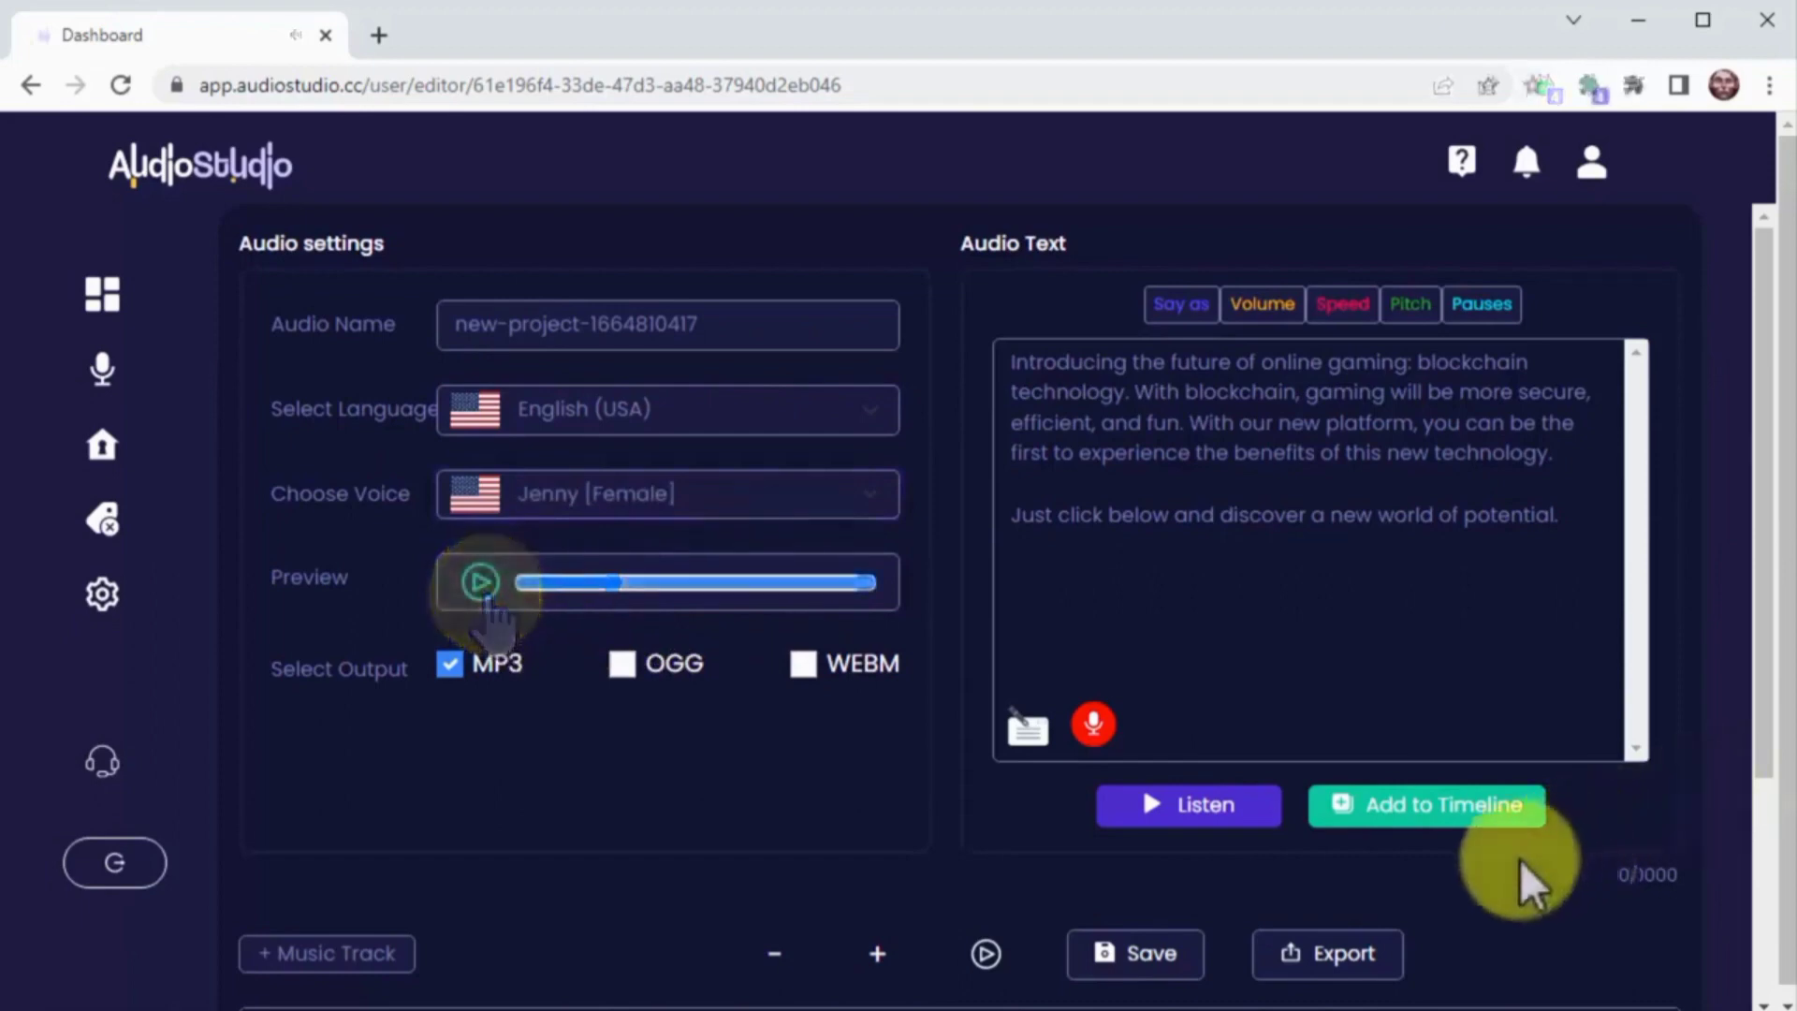
left_click(1237, 819)
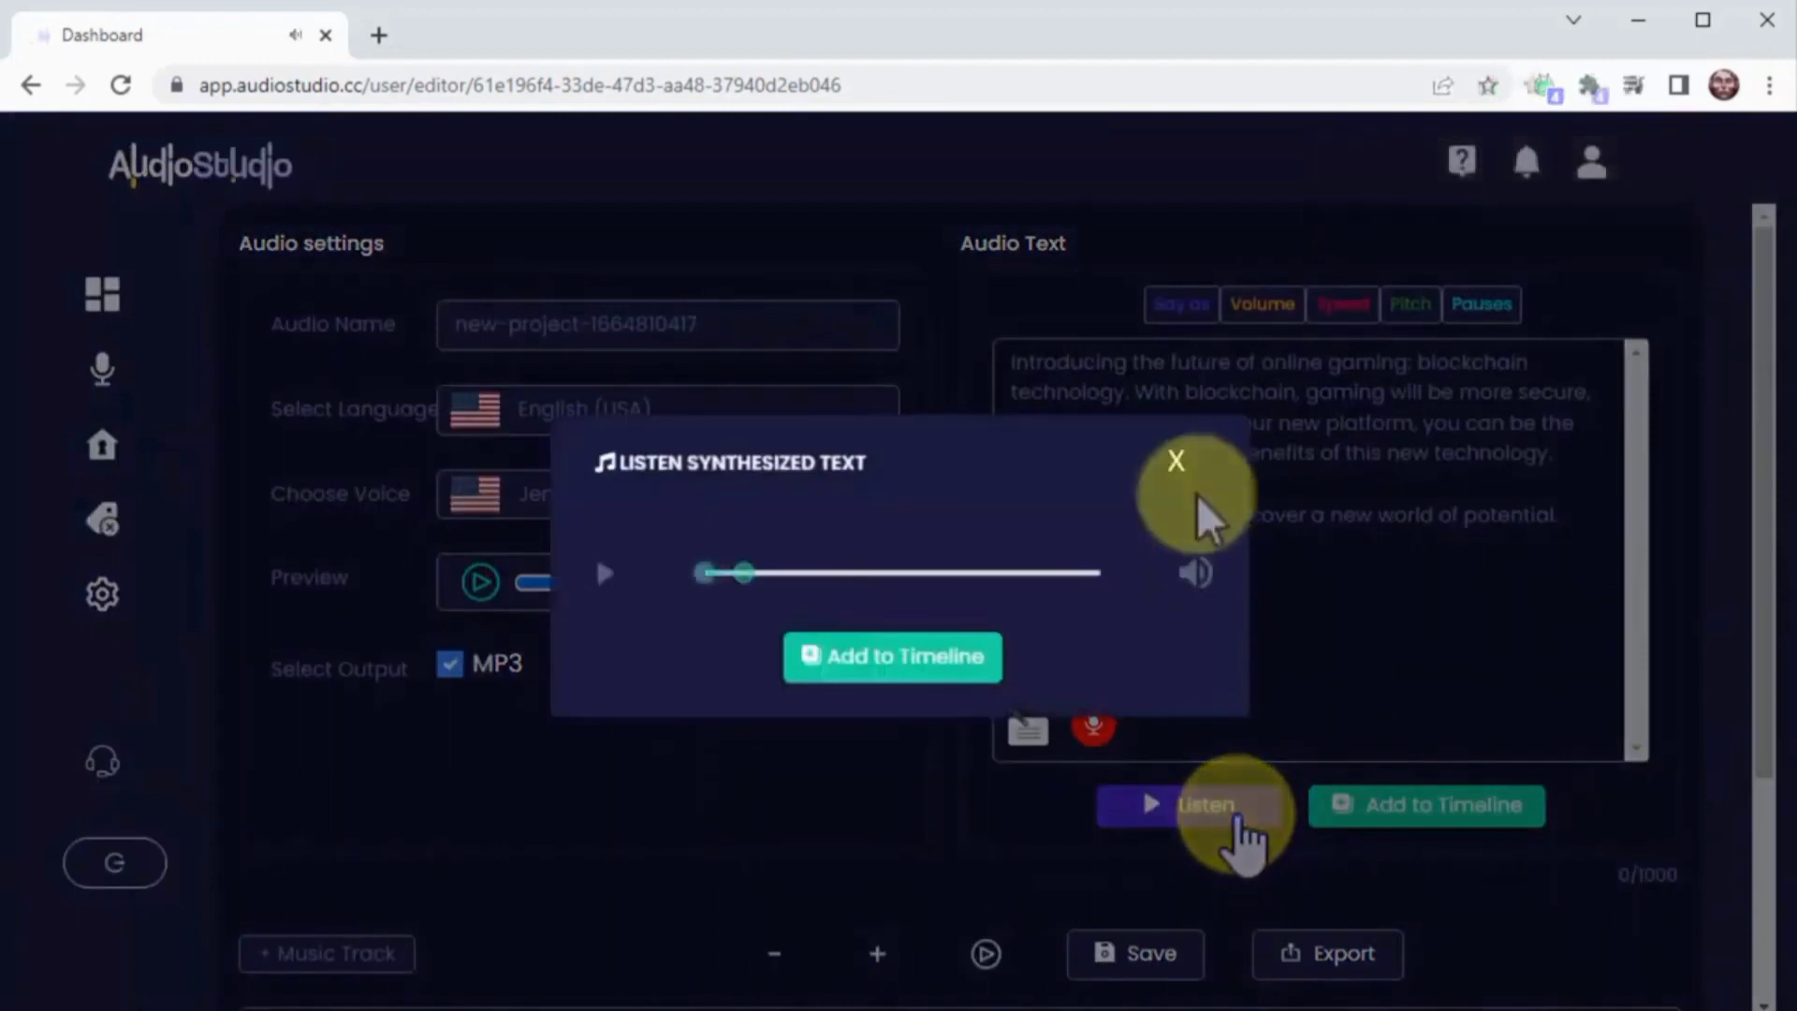
left_click(1181, 464)
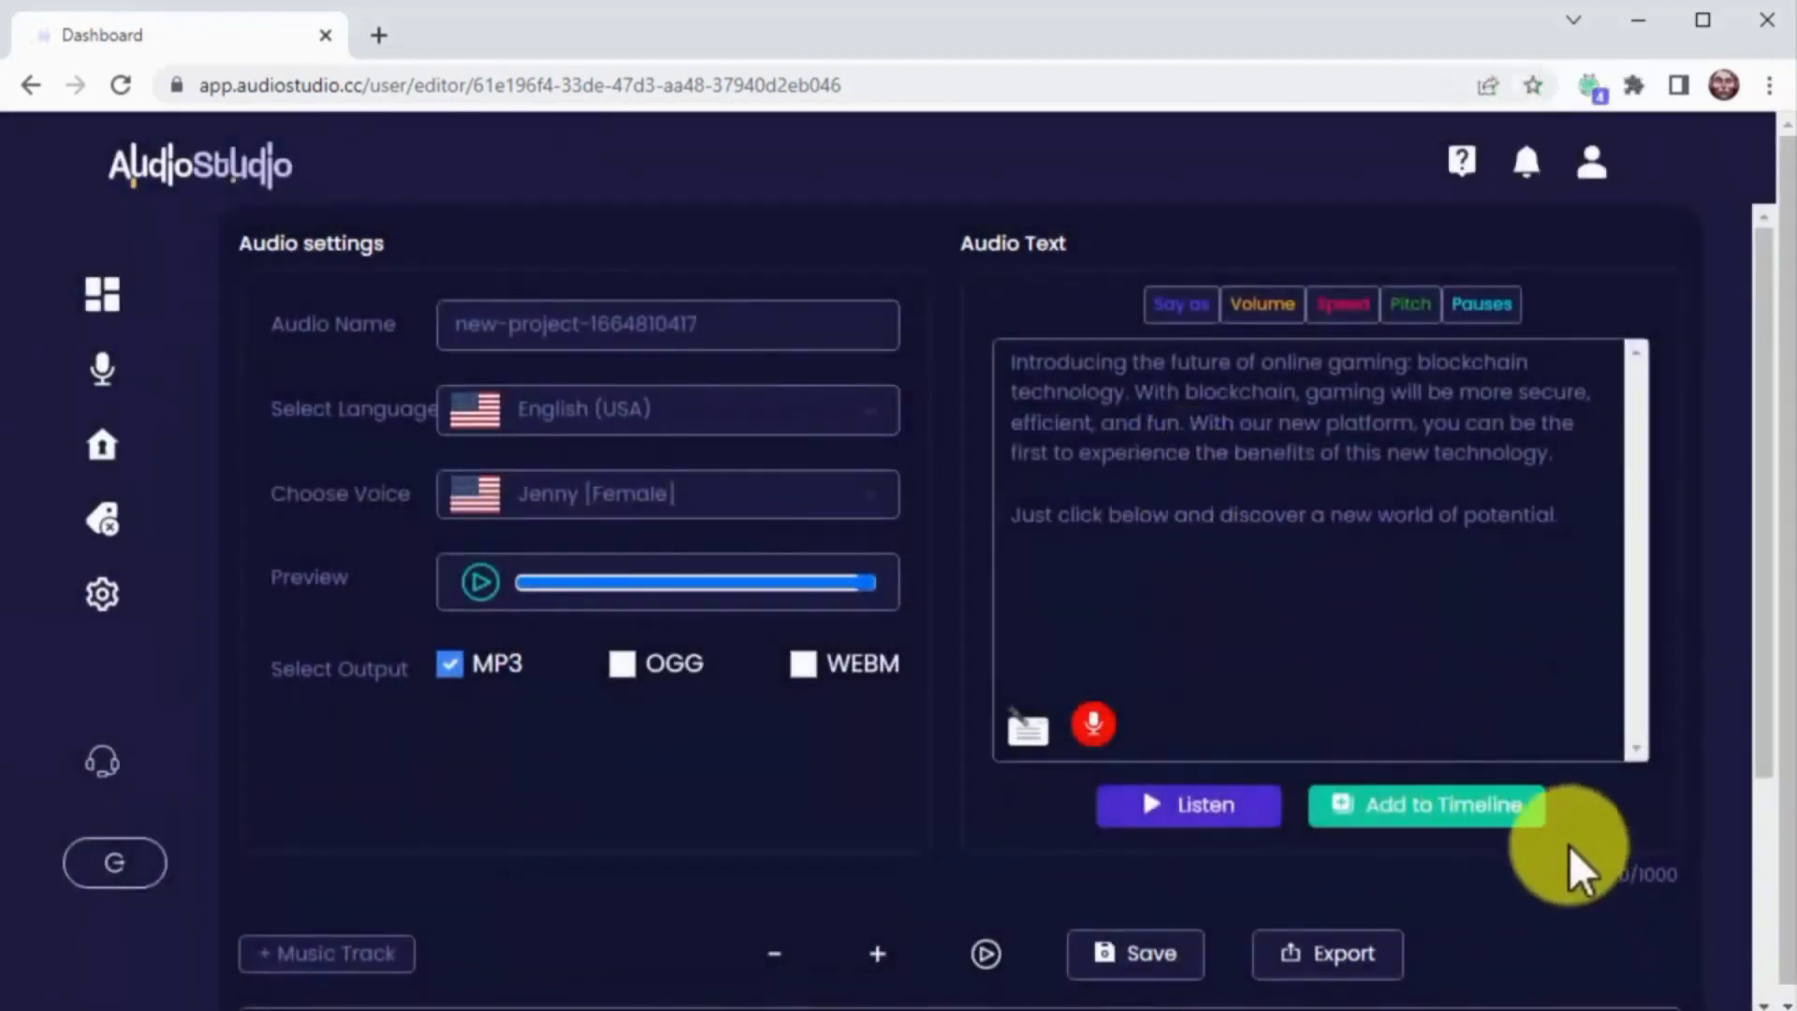
Add the synthesized voice-over to the timeline and bring up the editing options of its clip
left_click(1536, 816)
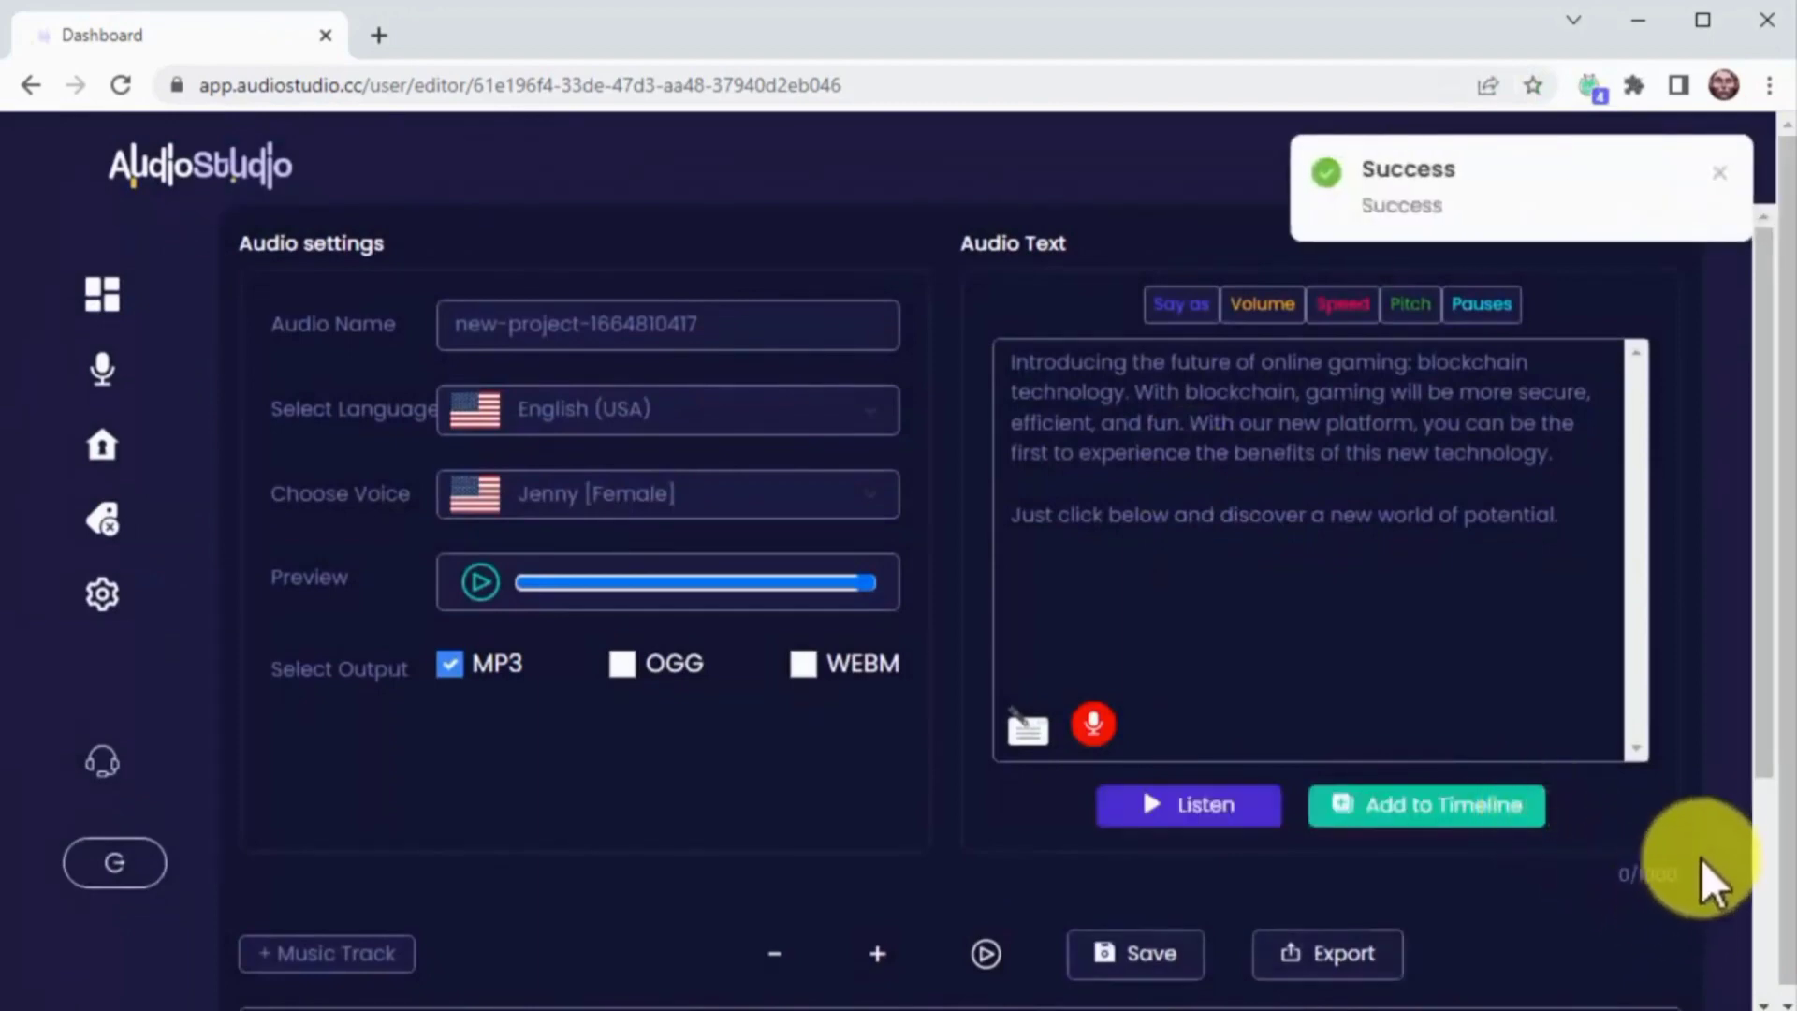
scroll(1709, 844, "down", 3)
scroll(1709, 844, "down", 1)
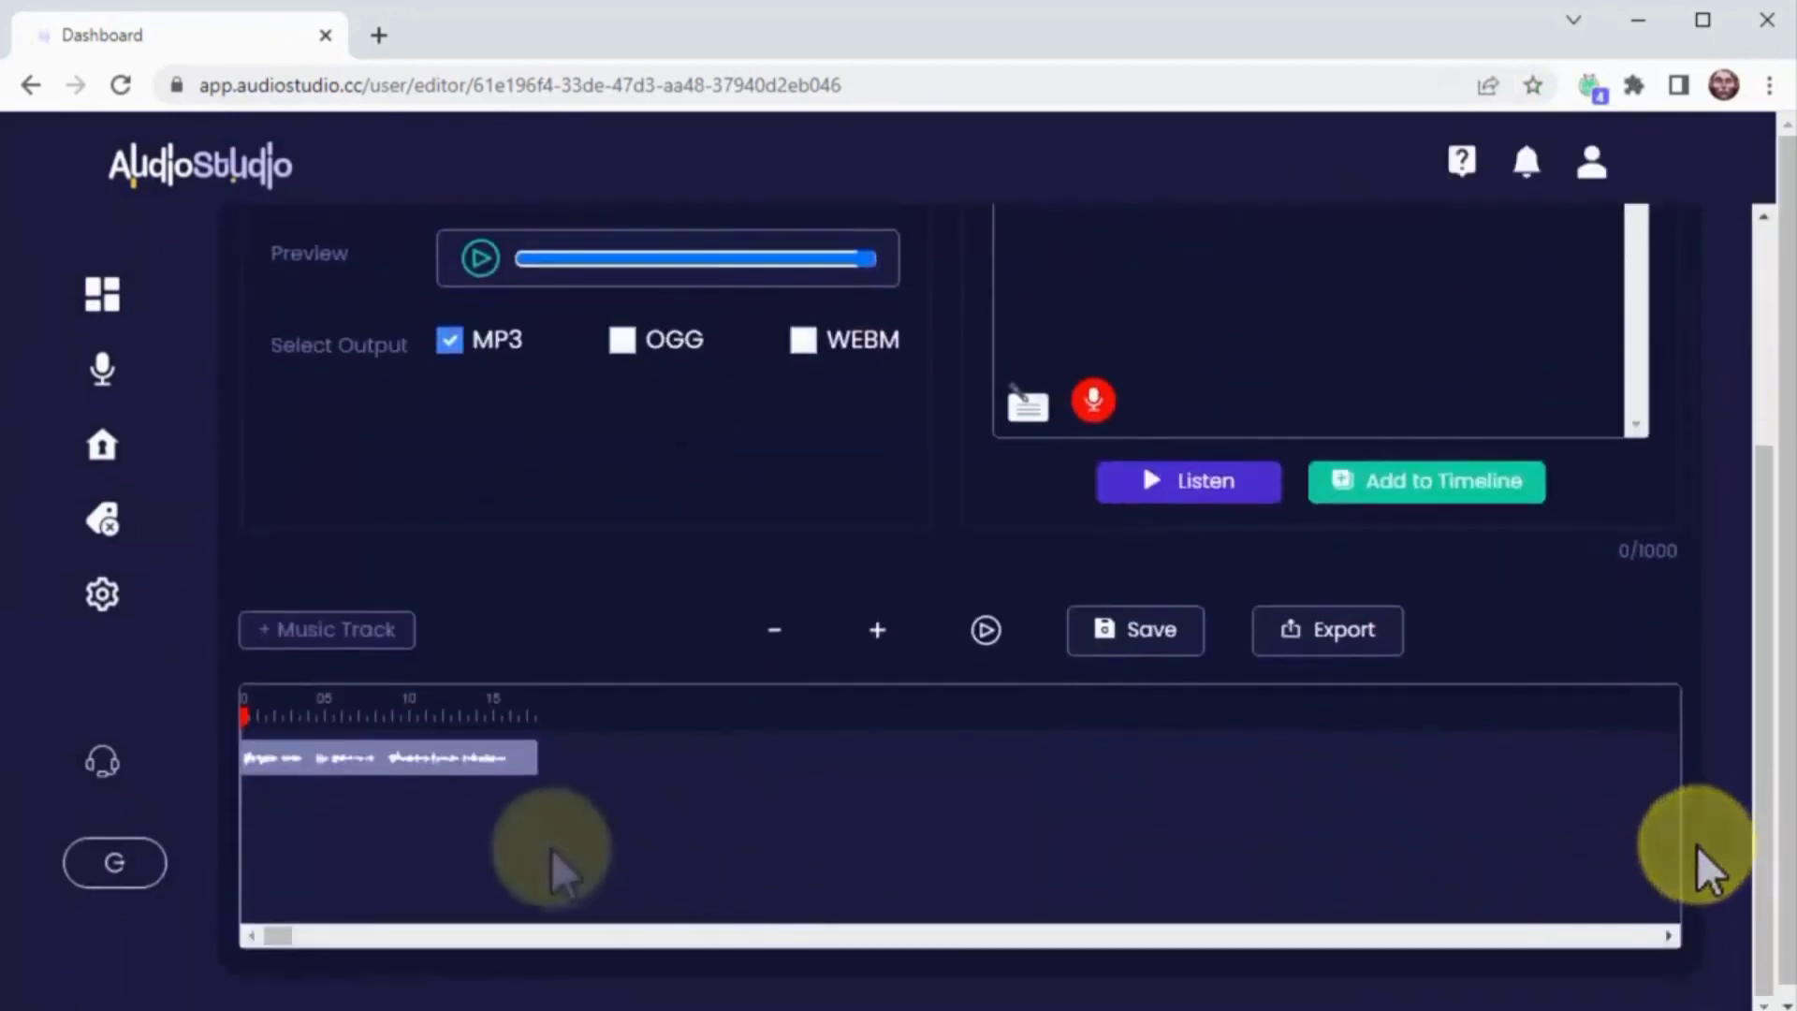
left_click(521, 769)
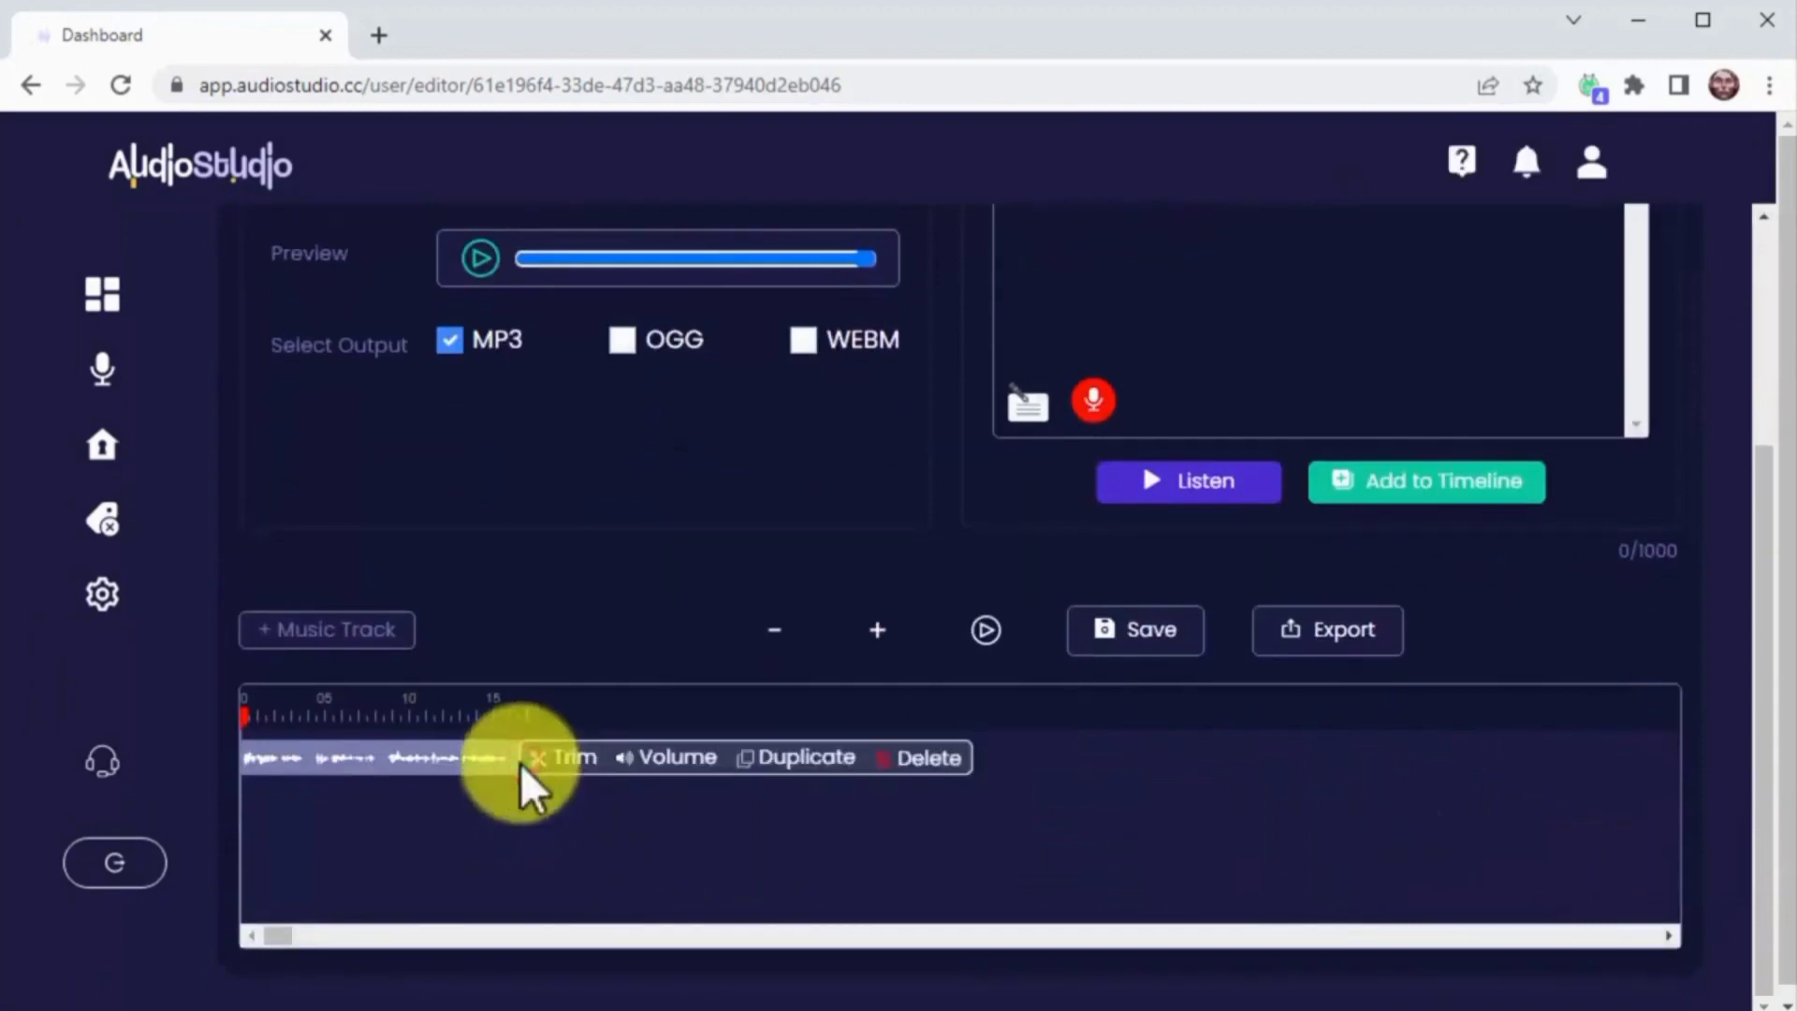
Add a background track from page 2 of the library's Music category to the project
left_click(407, 648)
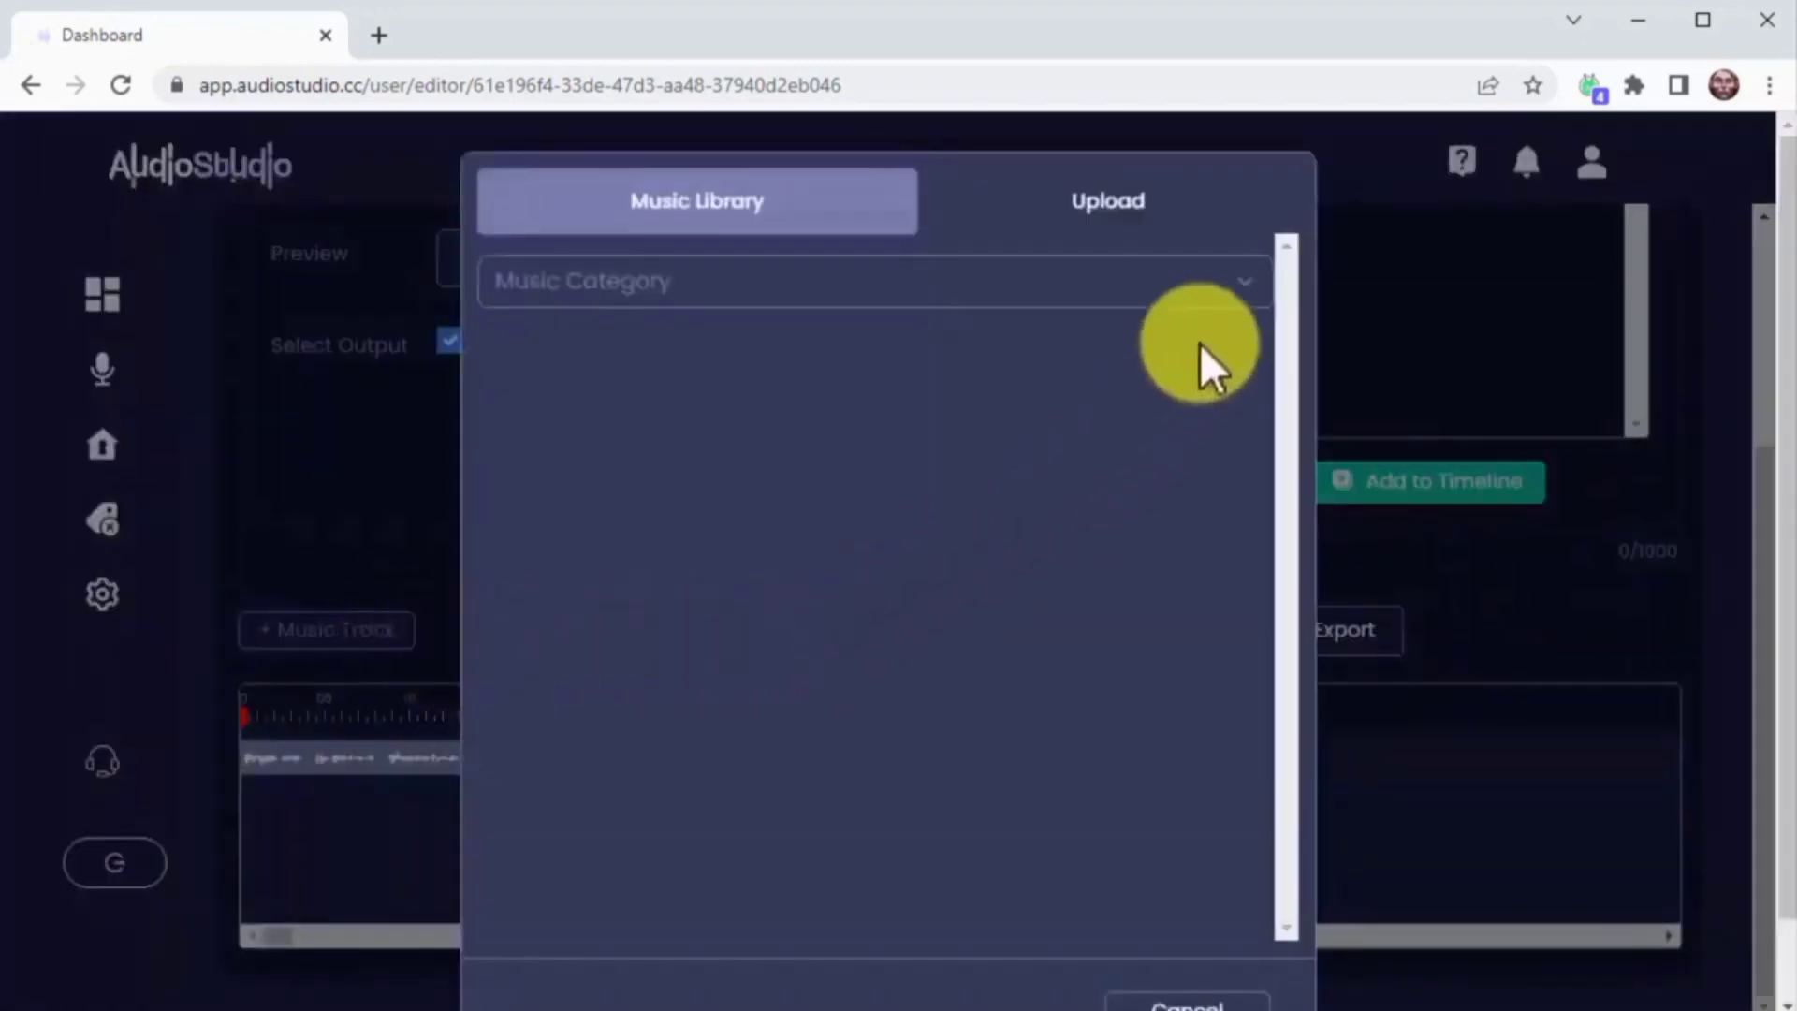
left_click(1246, 279)
left_click(1194, 369)
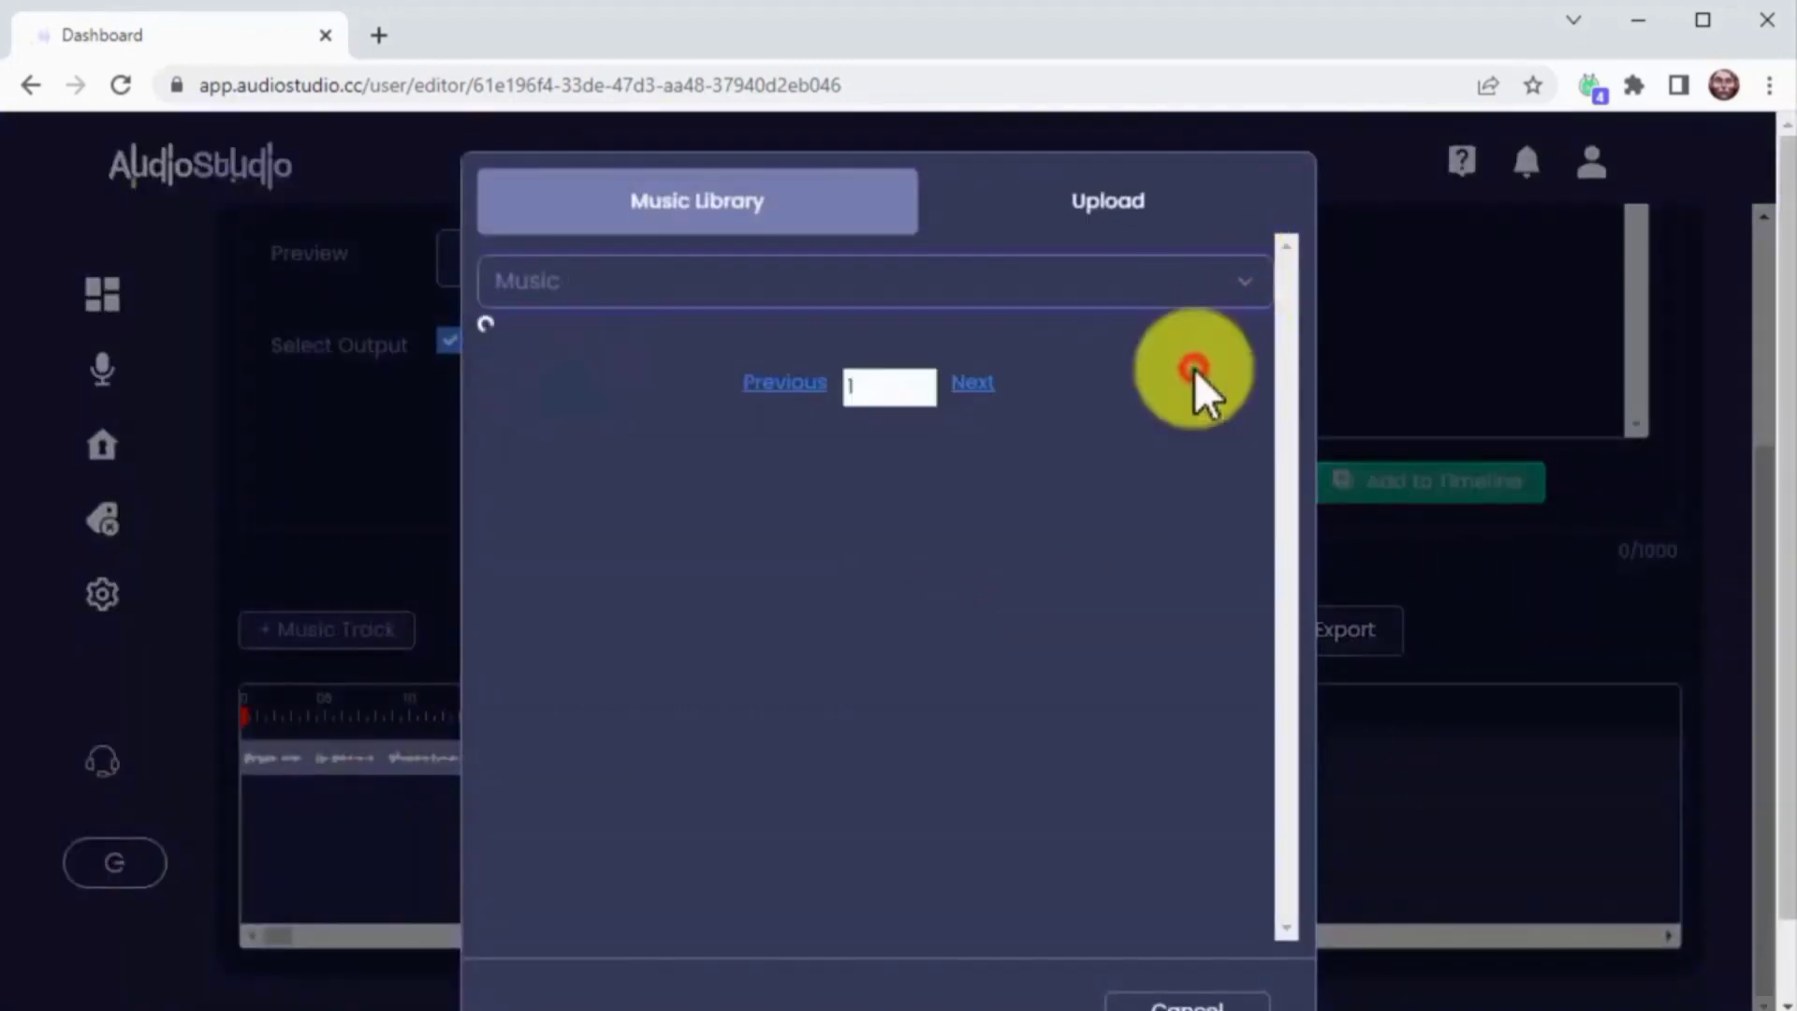
scroll(1116, 524, "down", 3)
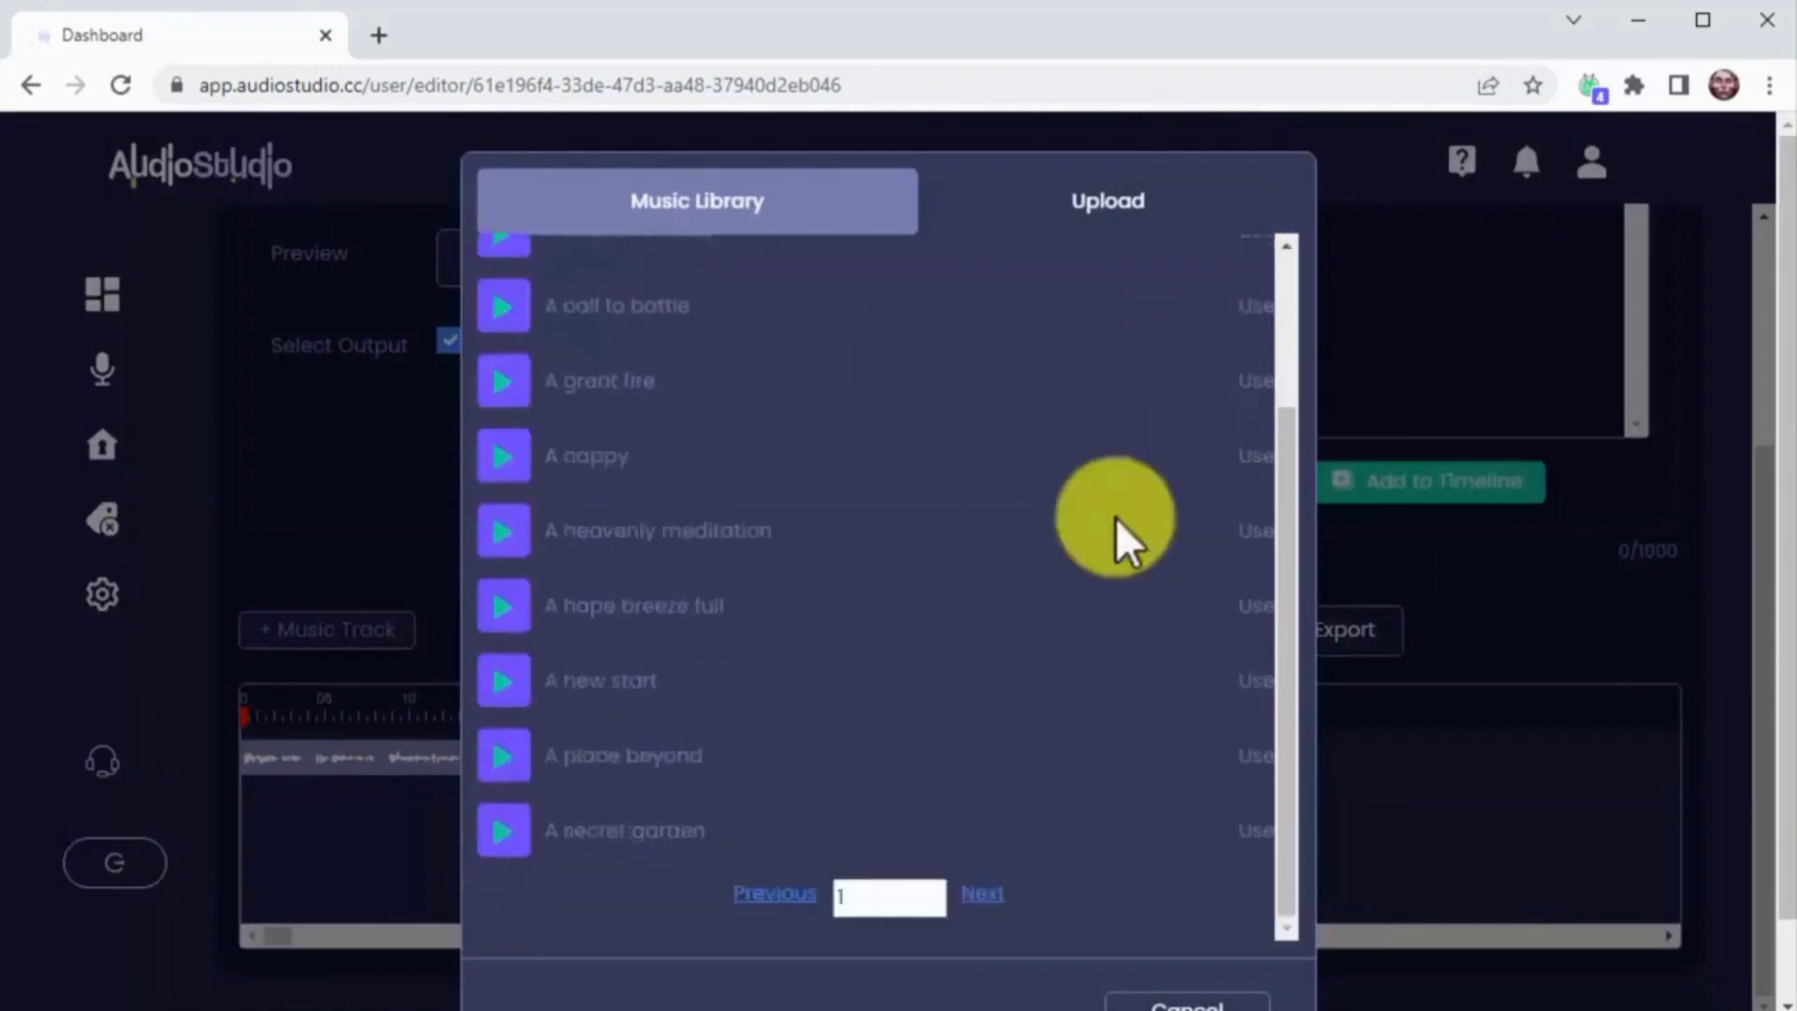
left_click(976, 893)
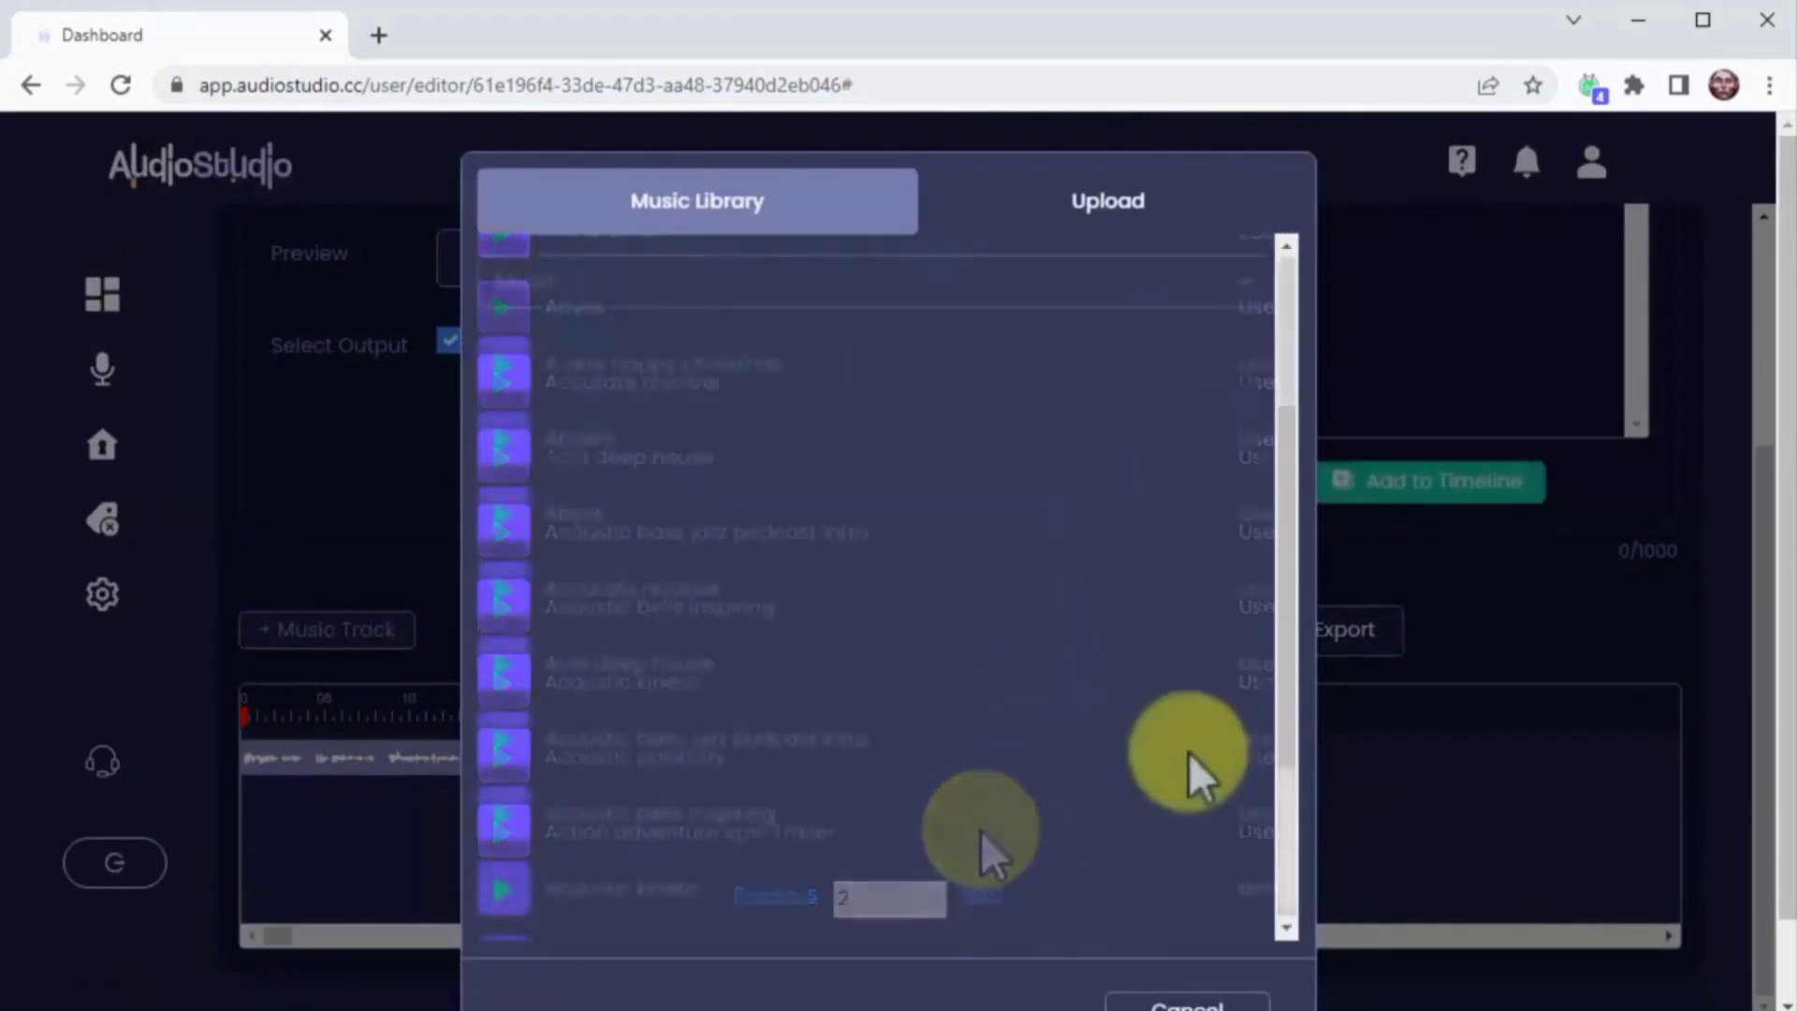
left_click(1244, 739)
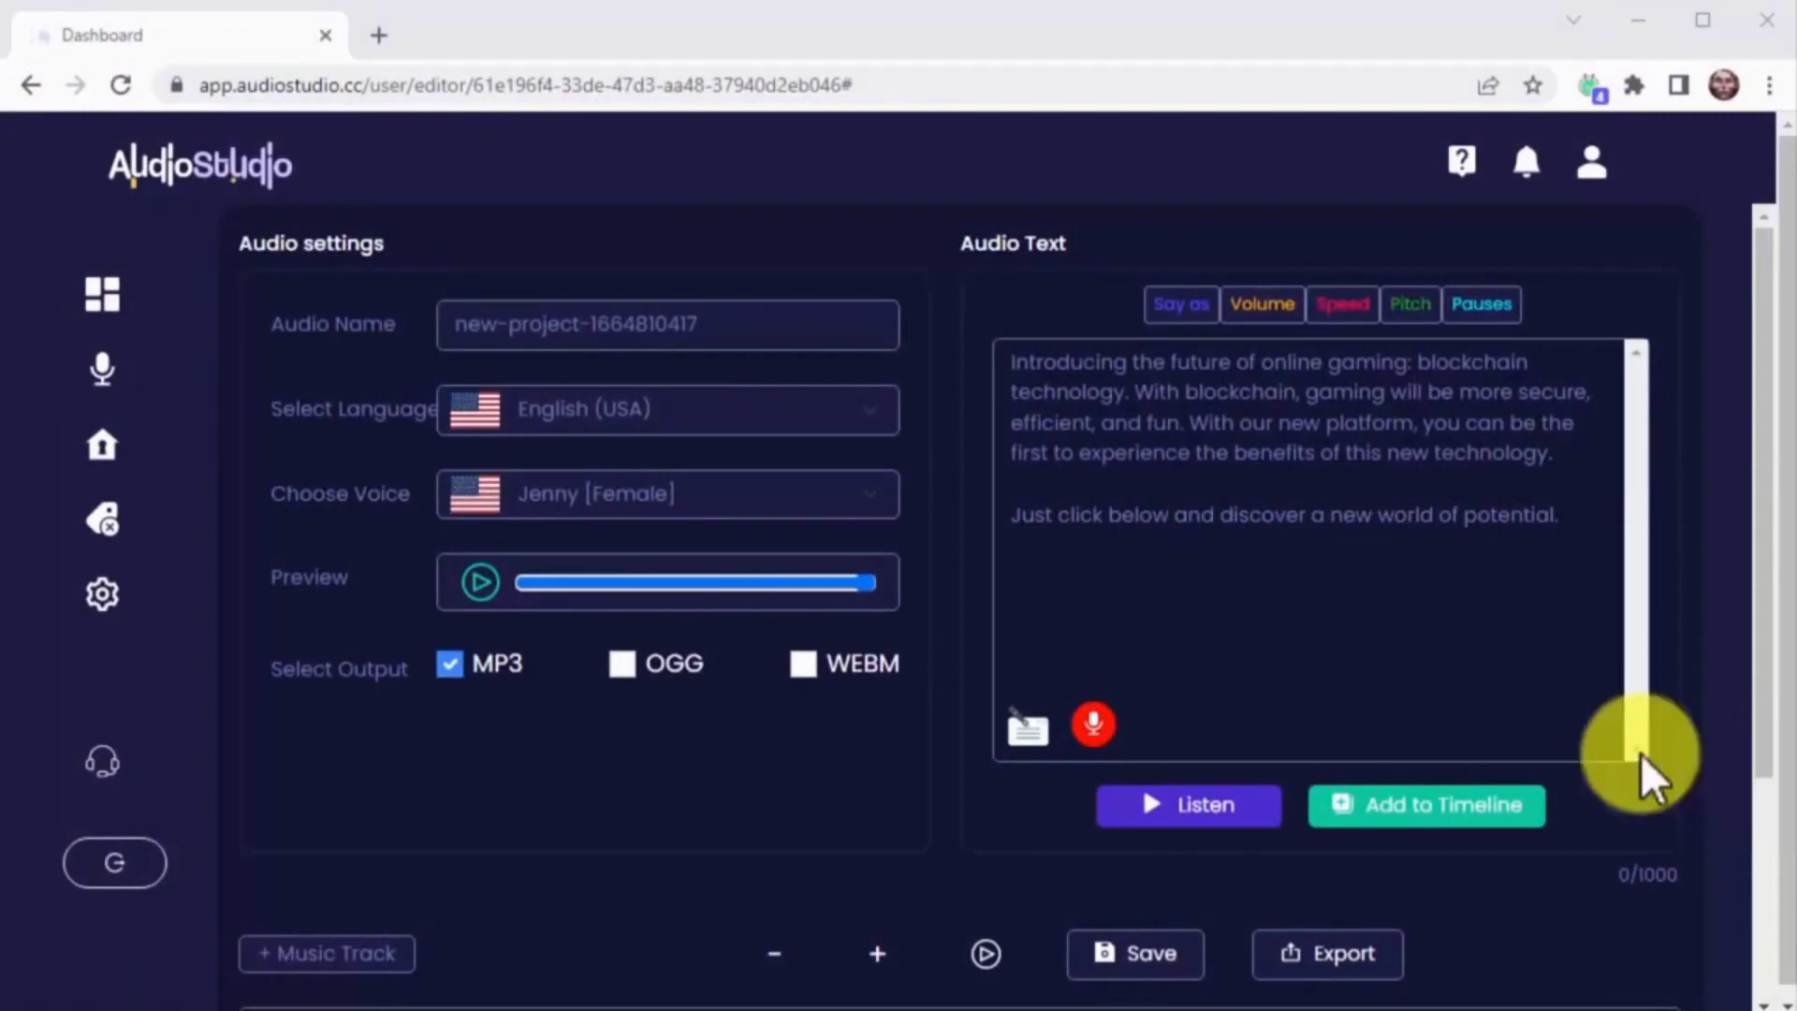
Rename the audio project as "New Audio Project For Ad"
key("BackSpace")
key("BackSpace")
key("BackSpace")
key("BackSpace")
key("BackSpace")
key("BackSpace")
key("BackSpace")
key("BackSpace")
key("BackSpace")
key("BackSpace")
key("BackSpace")
key("BackSpace")
key("BackSpace")
key("BackSpace")
key("BackSpace")
key("BackSpace")
key("BackSpace")
key("BackSpace")
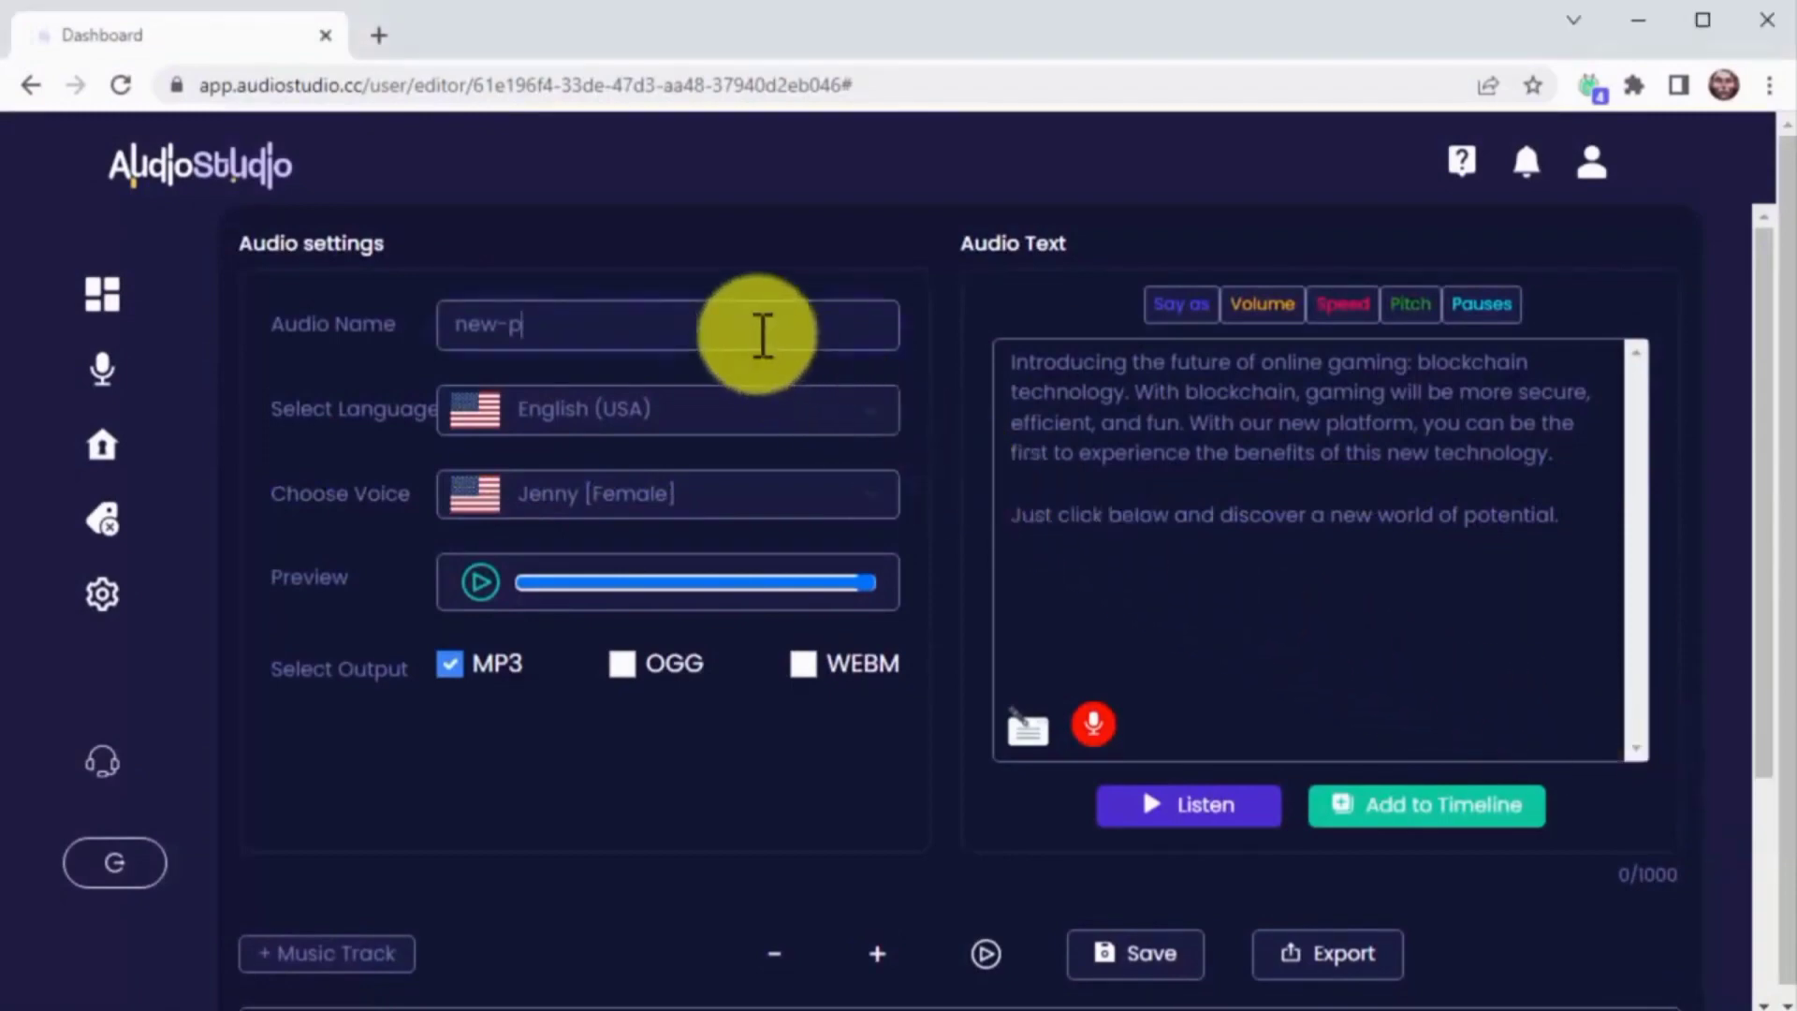
key("BackSpace")
key("BackSpace")
key("BackSpace")
key("BackSpace")
type("e")
key("ctrl+v")
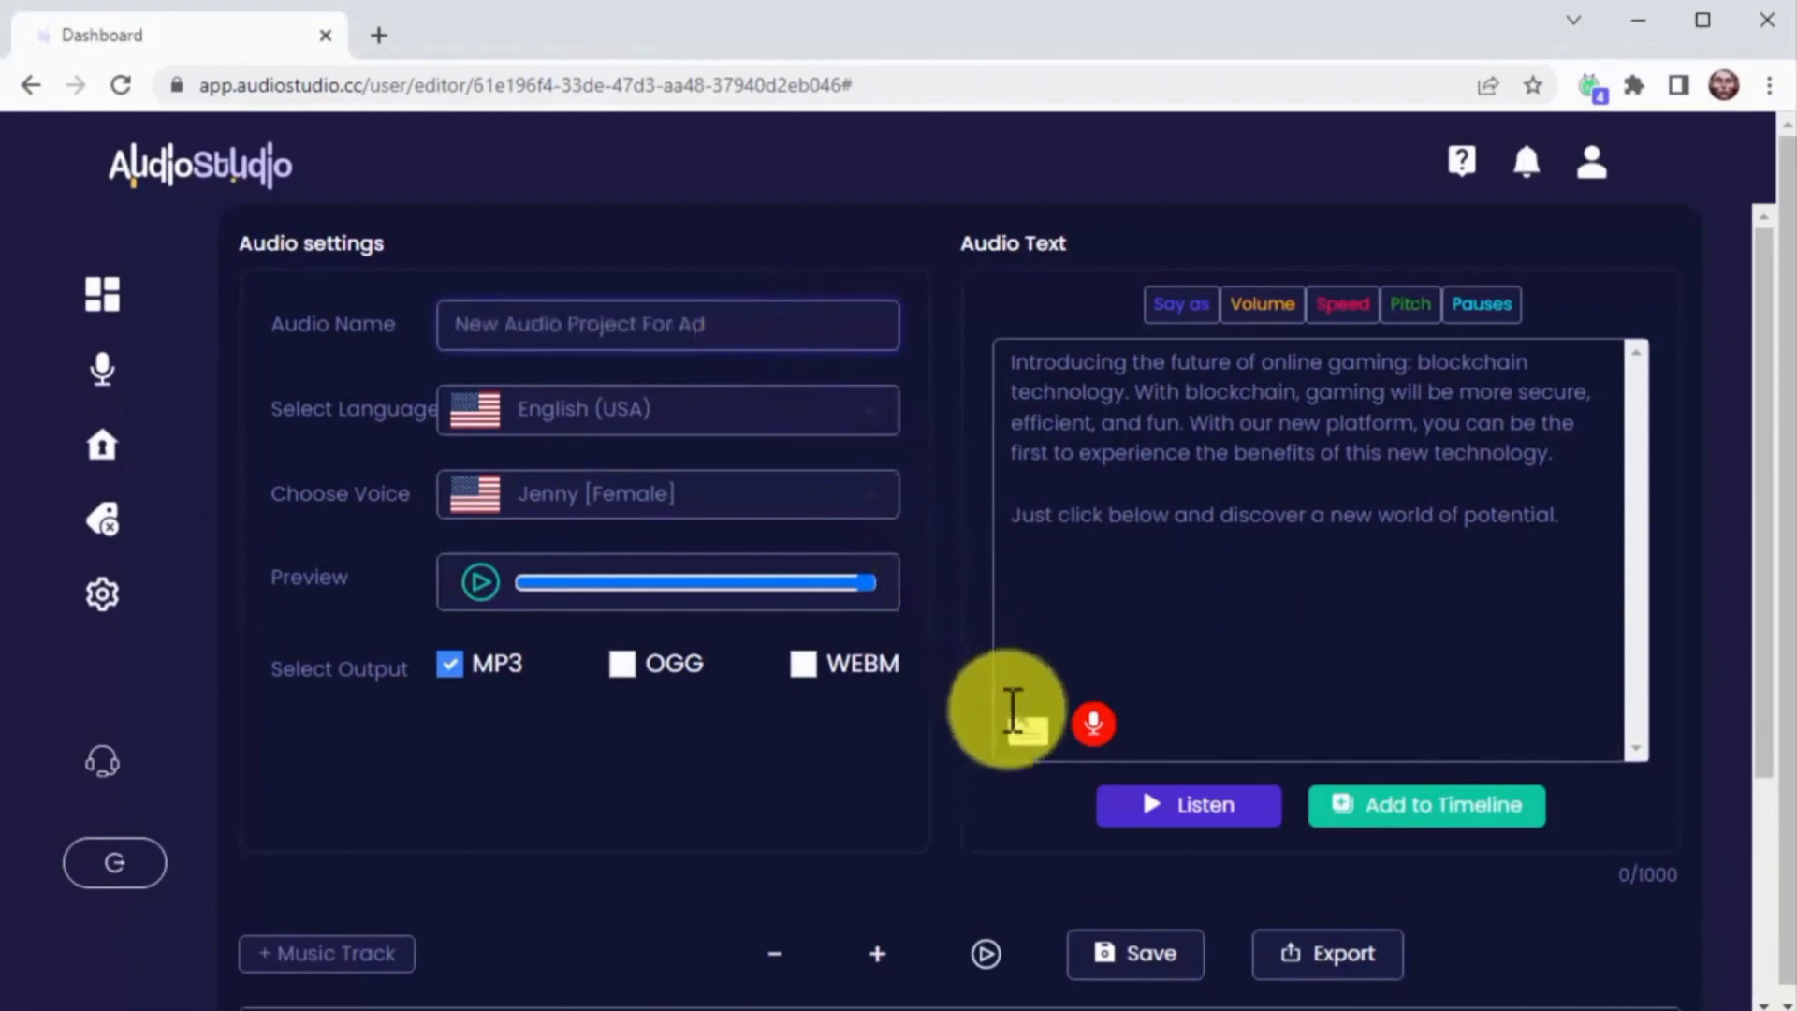
Save the renamed audio project and export it as MP3
left_click(1158, 952)
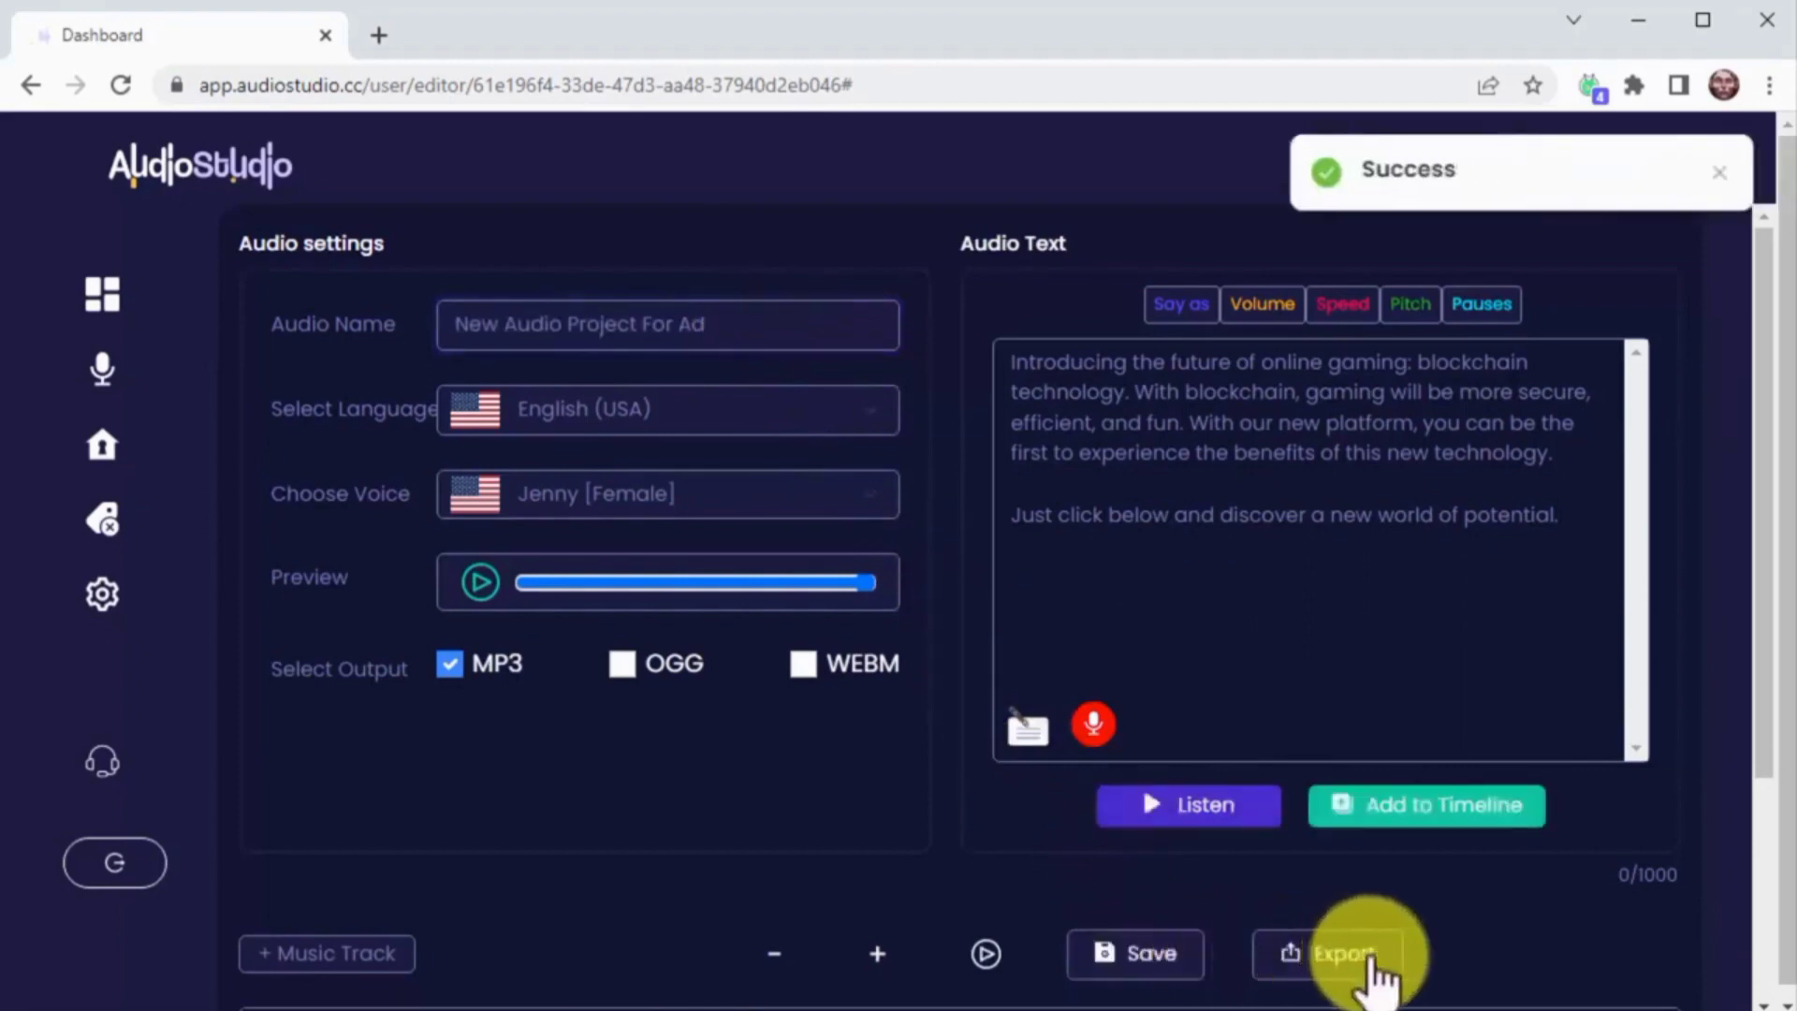
left_click(1359, 956)
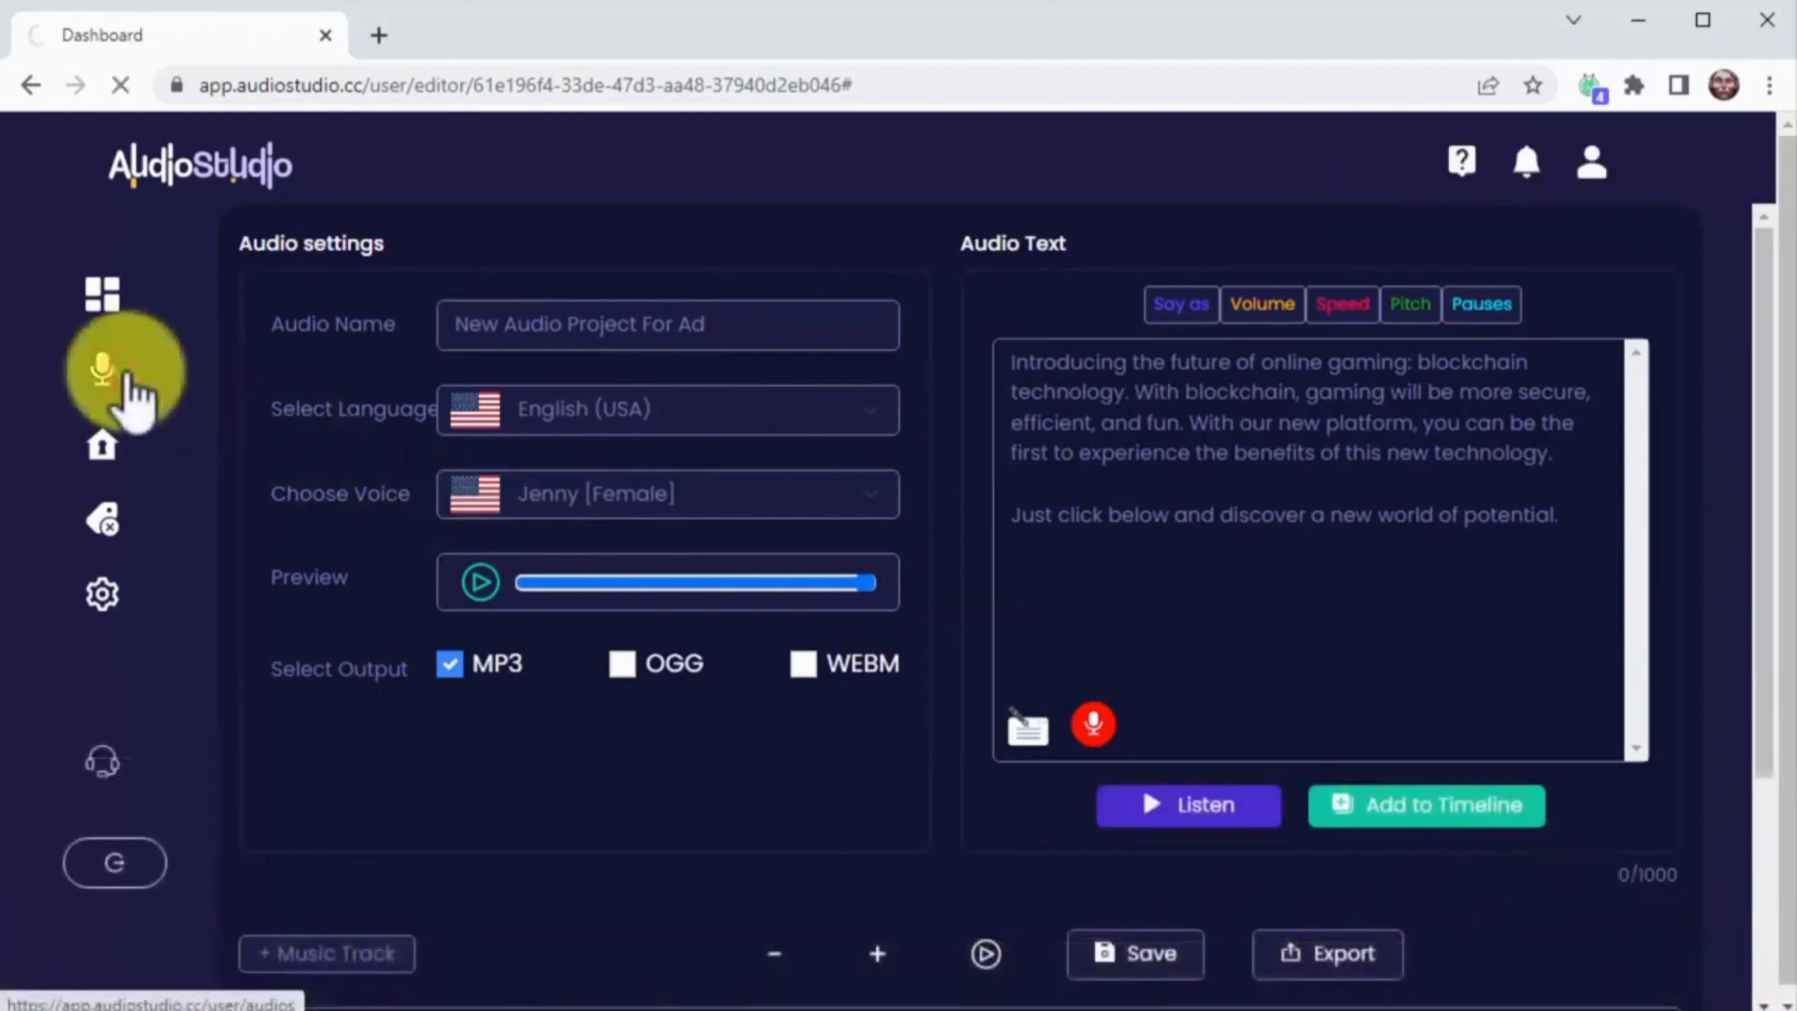
Open the sharing options of "New Audio Project For Ad" in the projects list and copy its HTML embed code
left_click(131, 391)
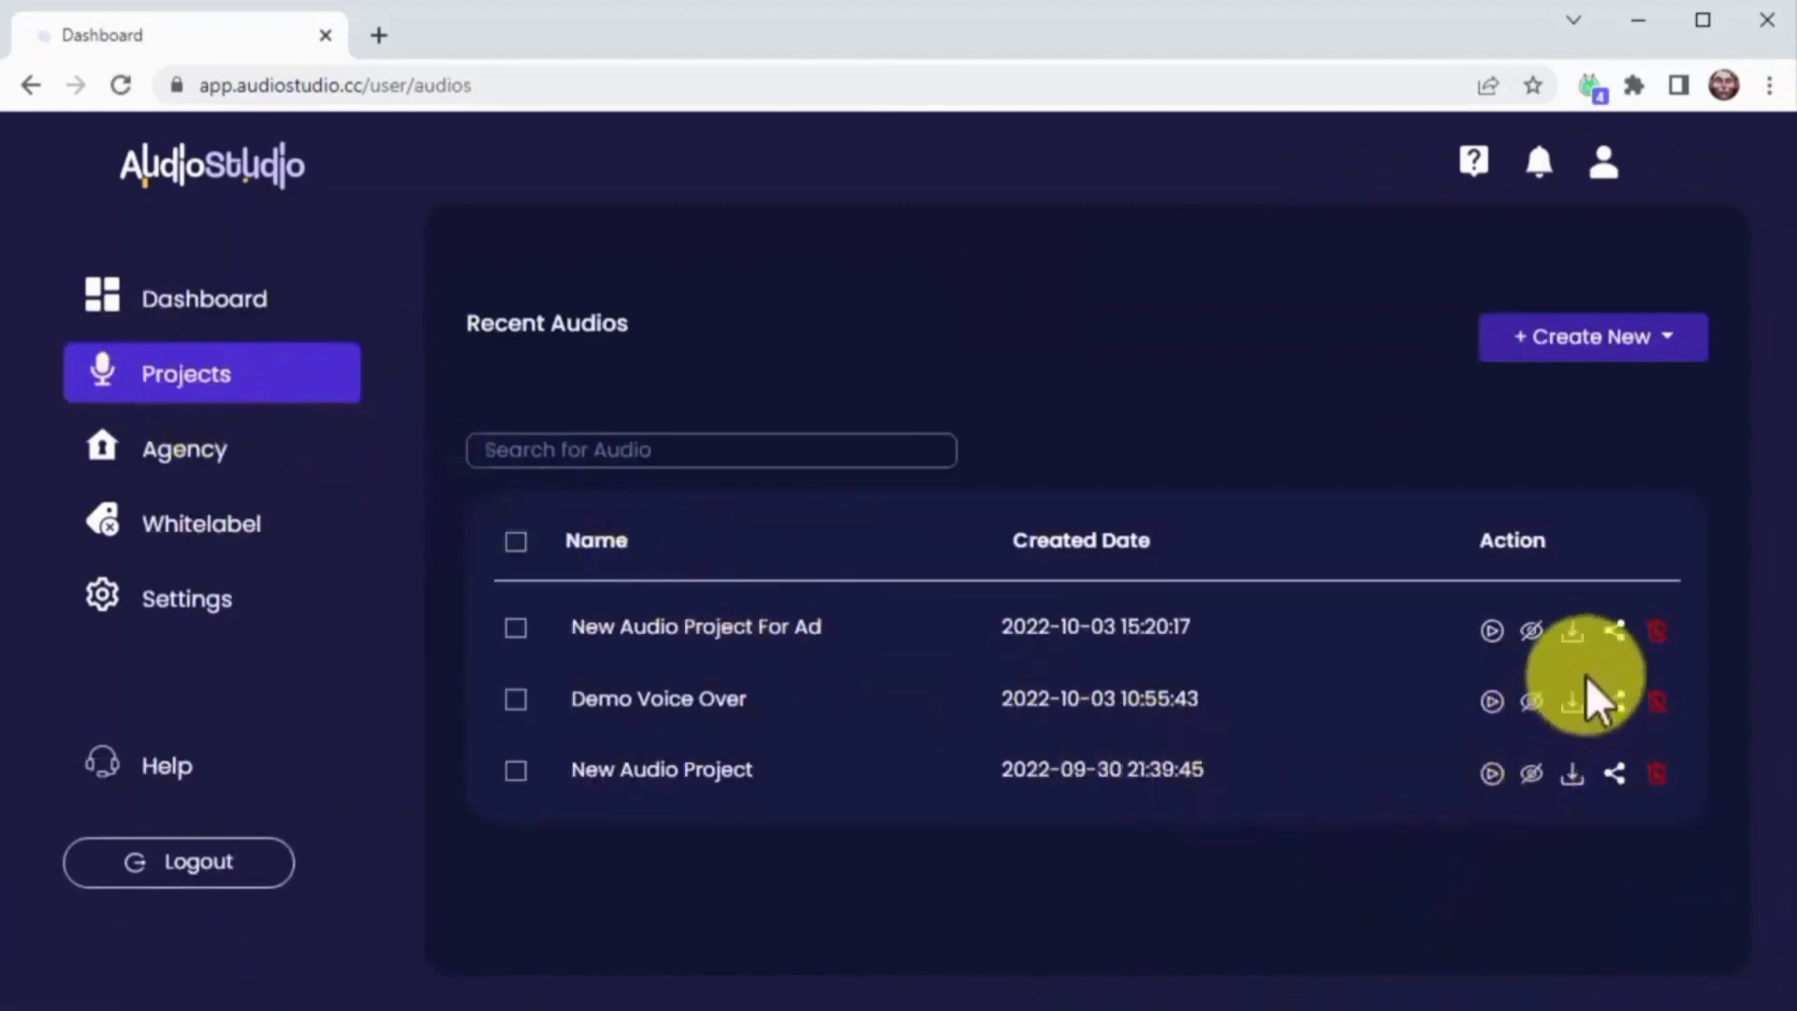
left_click(1616, 635)
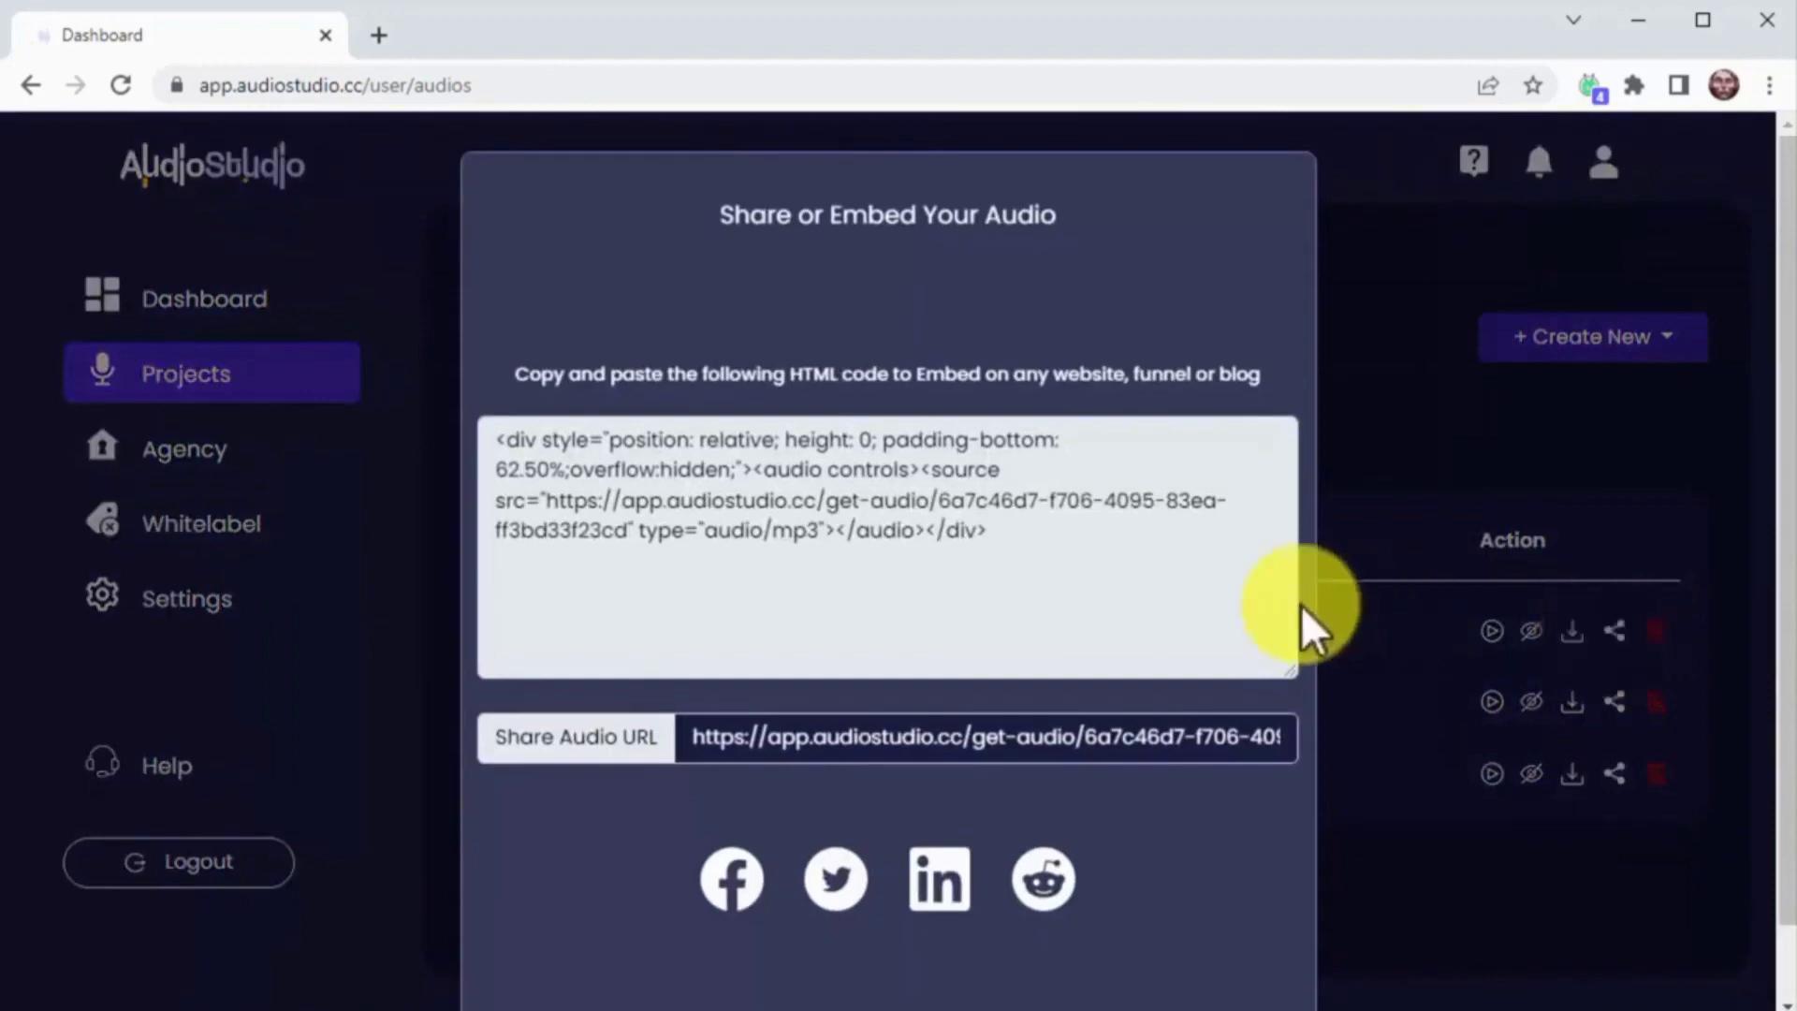
left_click(992, 522)
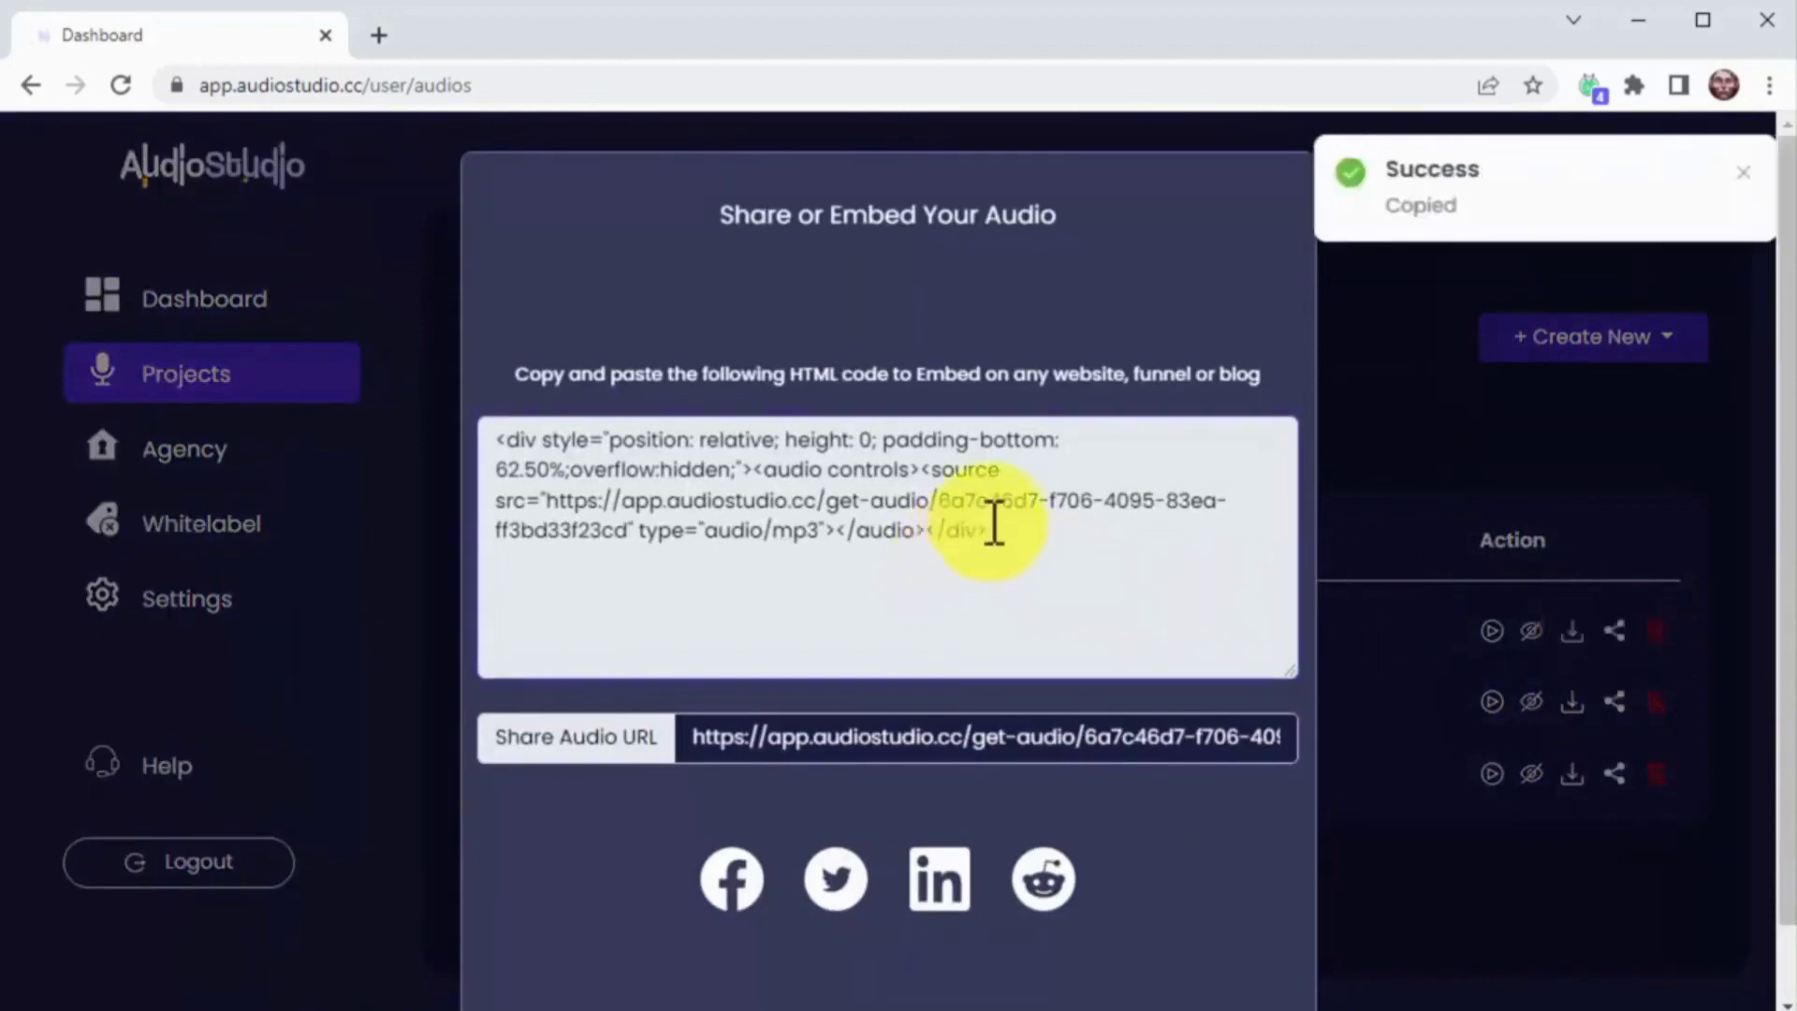